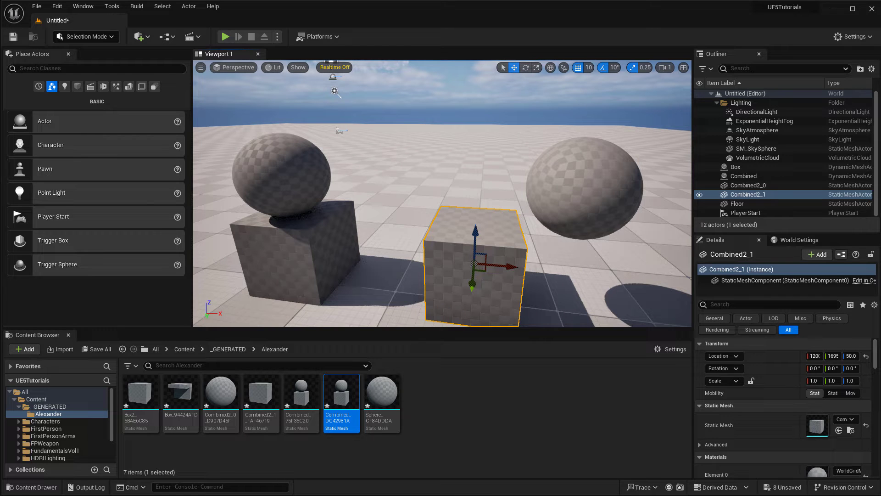
Select the L-shaped extruded Box actor and frame the view on it.
right_drag(448, 221, 467, 219)
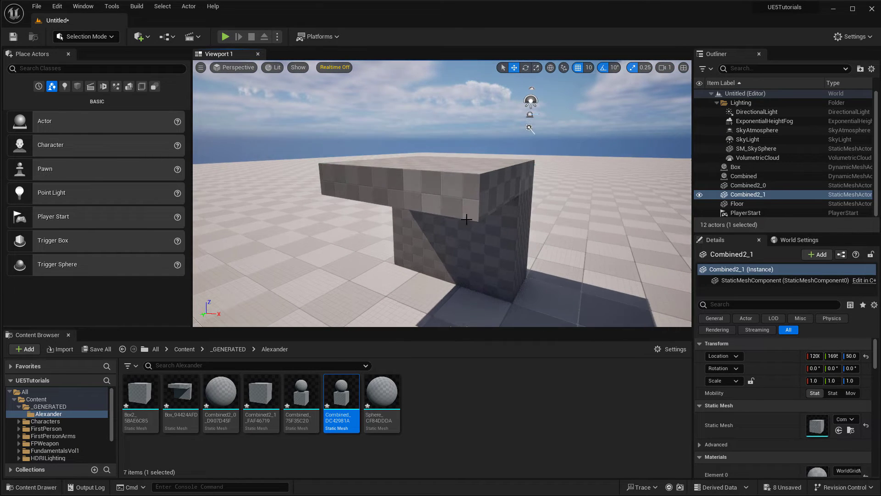
click(472, 221)
right_drag(550, 193, 572, 192)
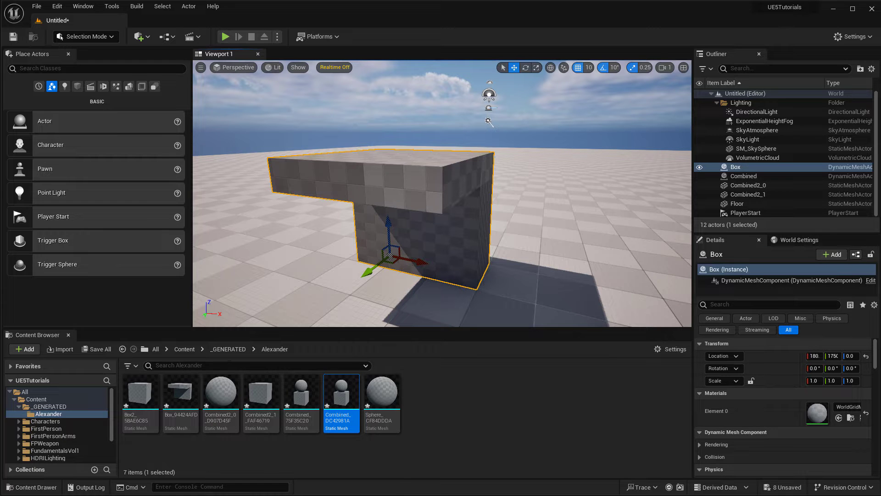
mouse_move(281, 421)
drag(531, 183, 502, 208)
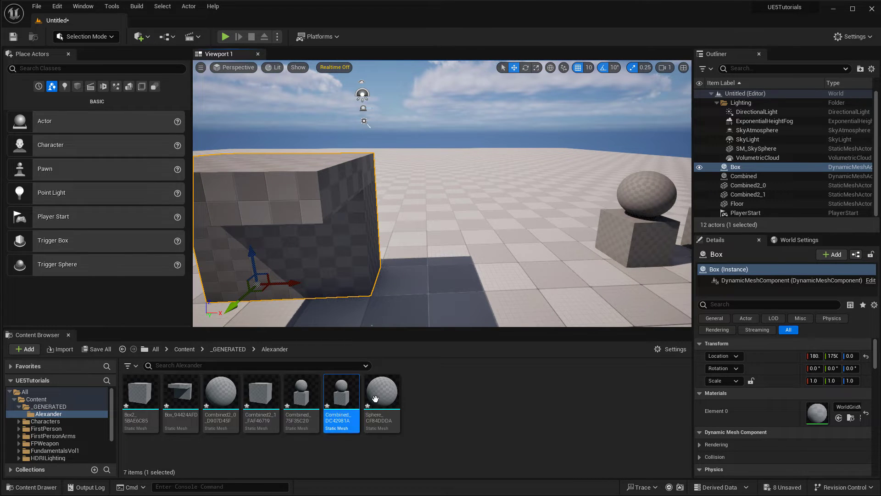
key(f)
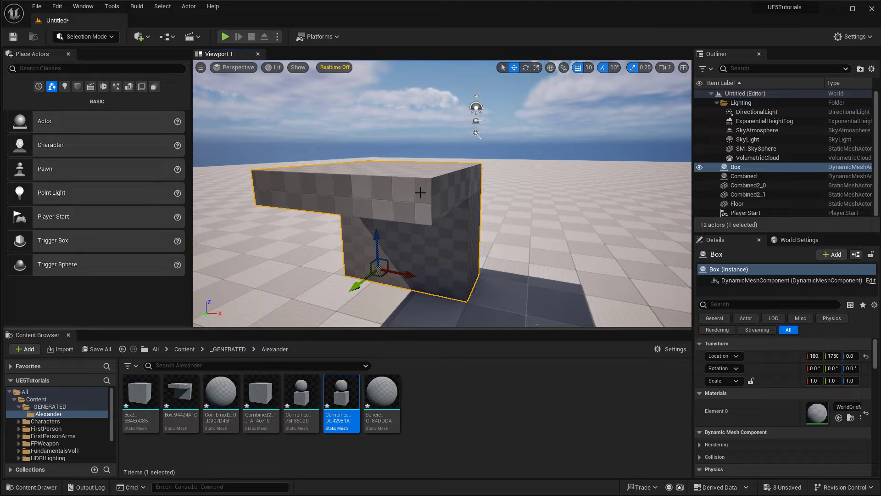
Export the selected Box with File > Export Selected, naming the FBX file 'test'.
click(36, 6)
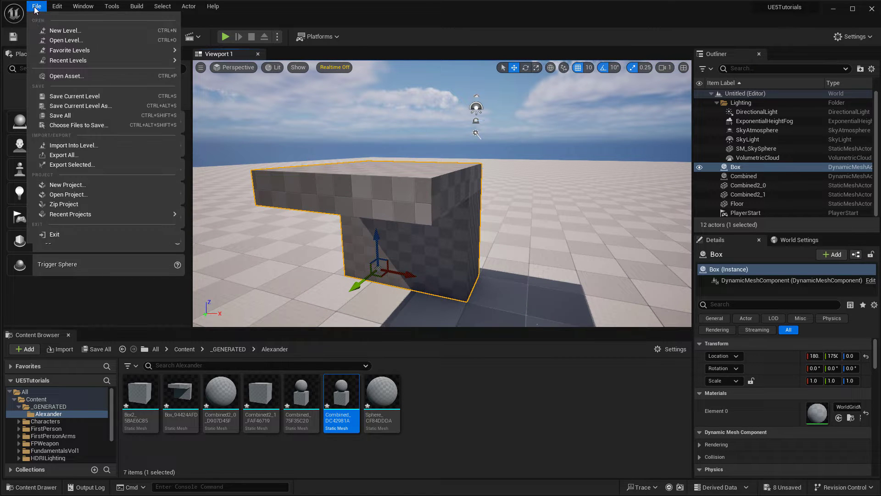
click(73, 165)
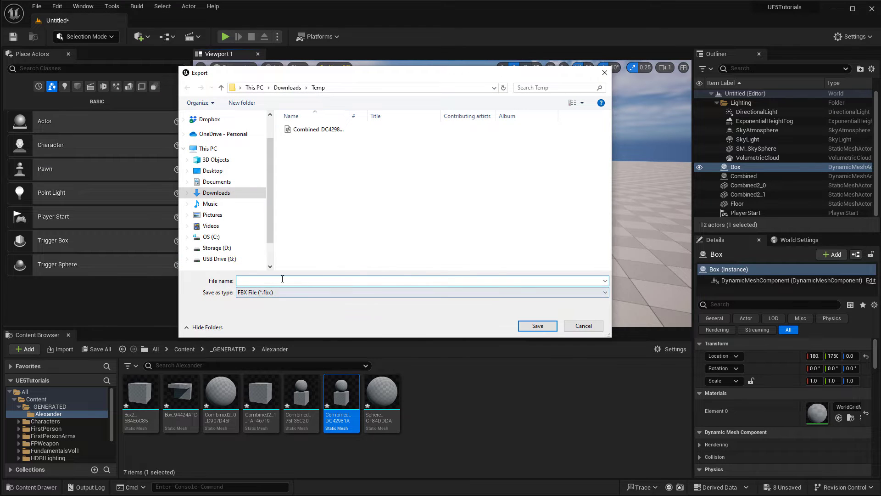
text(test)
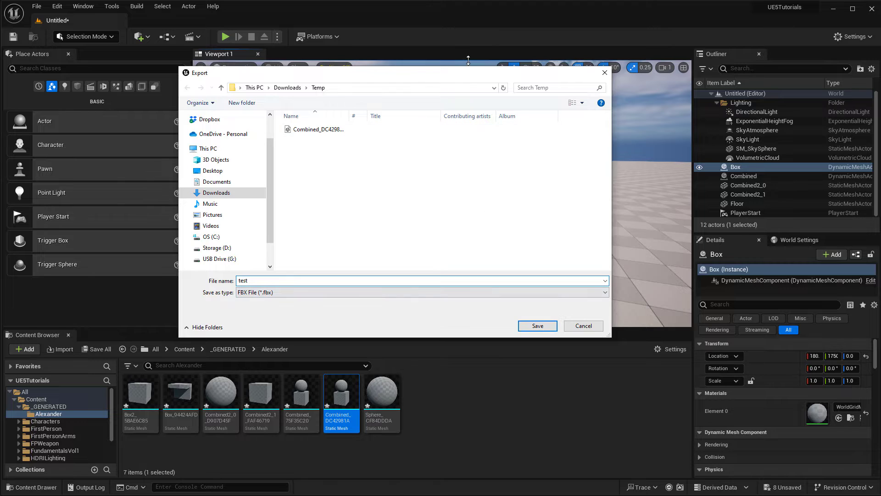
drag(468, 73, 428, 82)
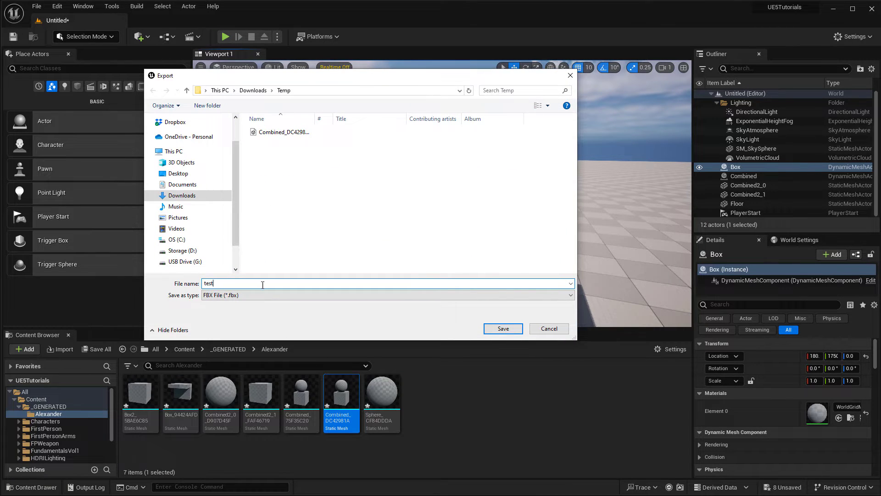
click(213, 295)
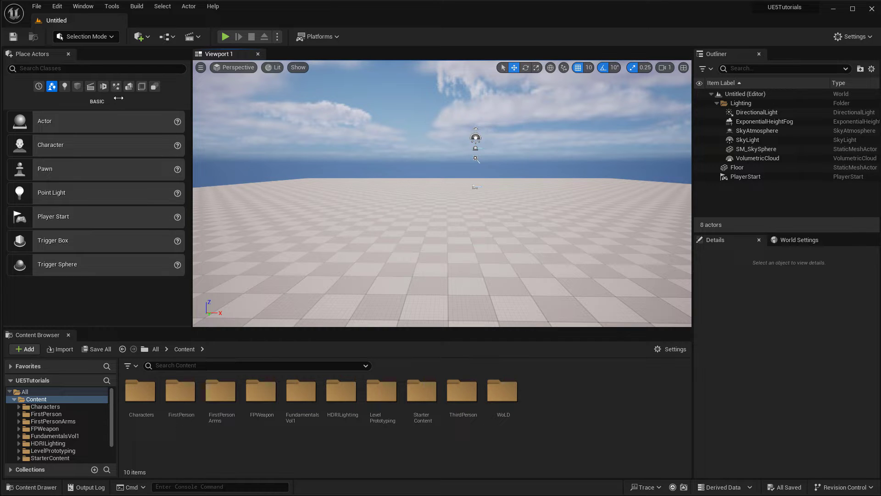
Switch the editor's selection mode to Modeling.
click(78, 37)
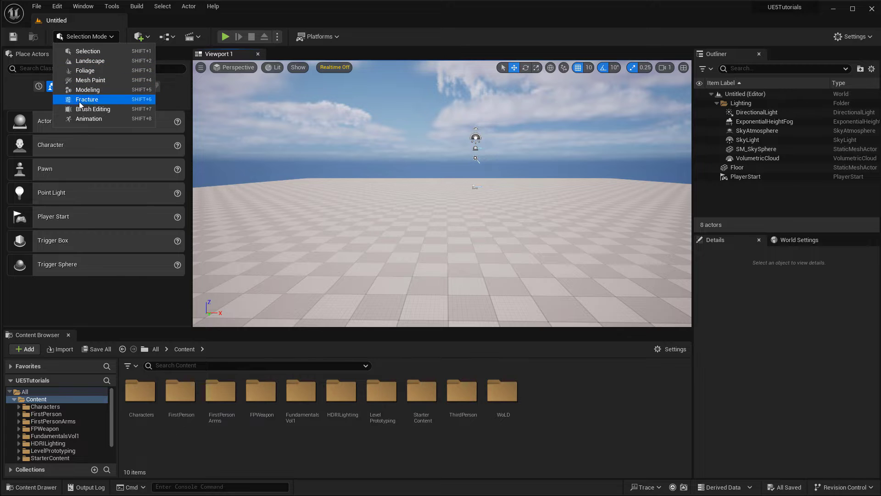
click(87, 90)
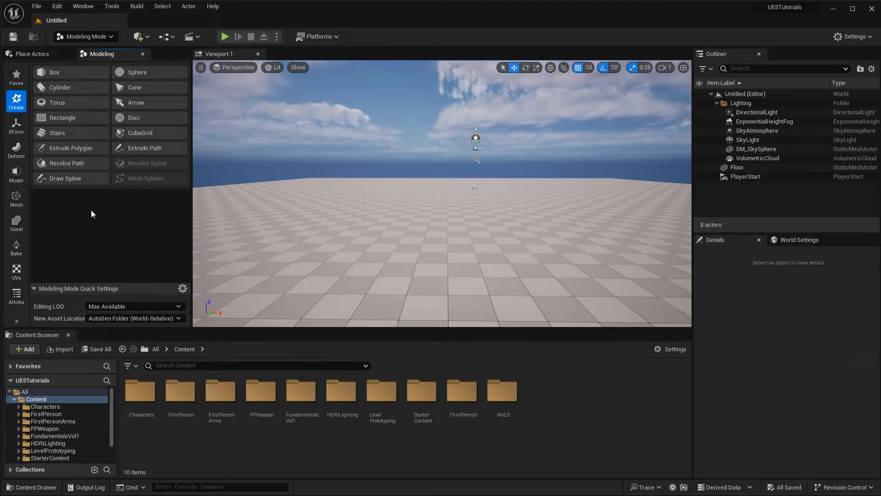
Place a 100-unit Create Box preview on the floor and show its Output Type choices.
click(59, 72)
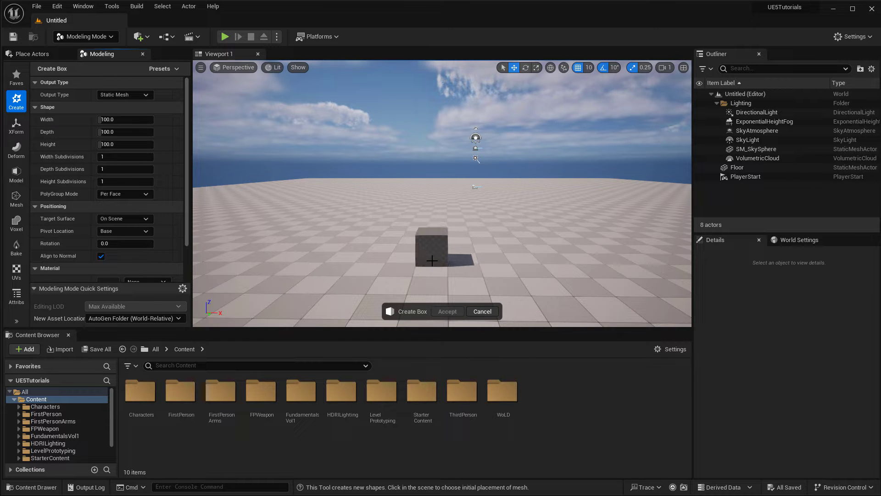
click(432, 261)
right_drag(432, 260, 527, 268)
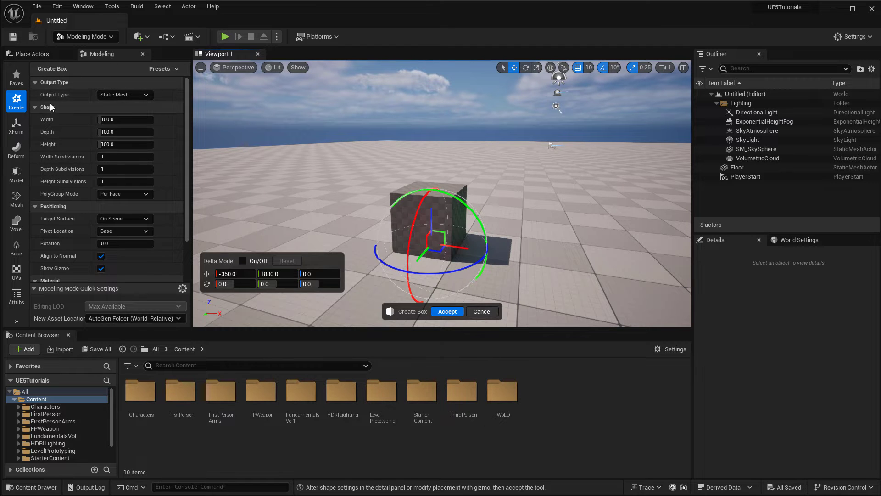
click(116, 95)
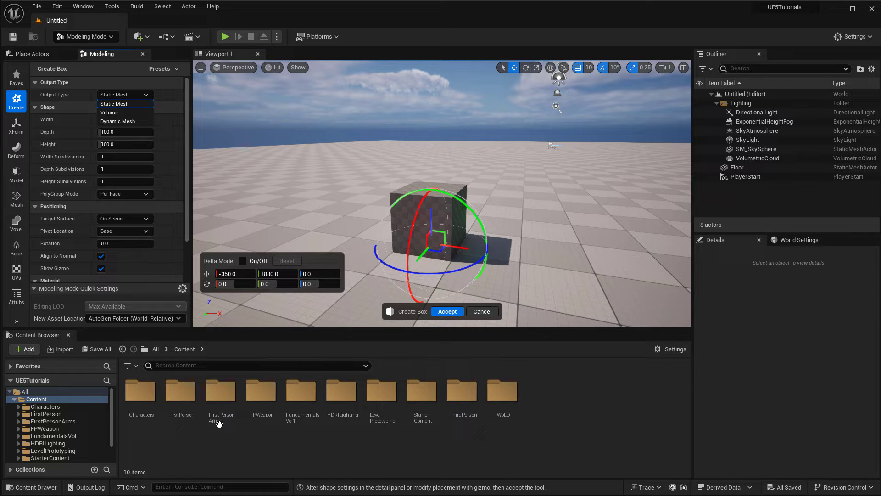
Set the box's Output Type to Dynamic Mesh and accept it as actor Box.
click(131, 123)
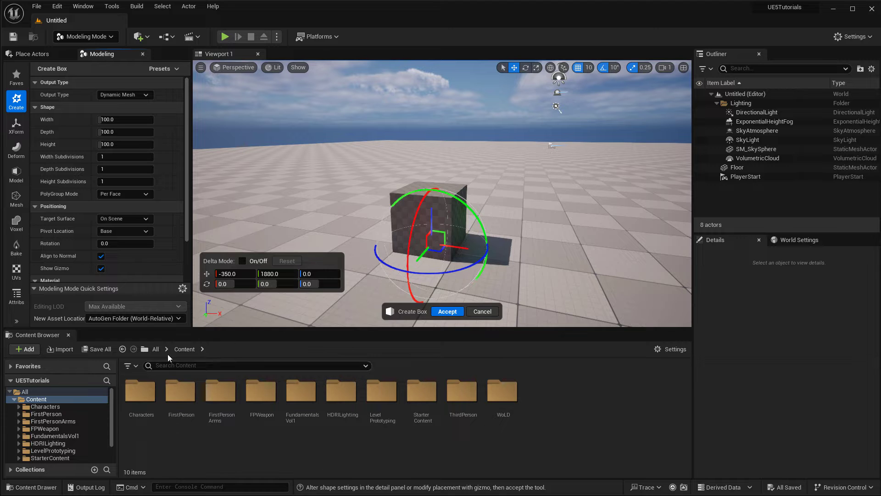
right_drag(525, 287, 547, 218)
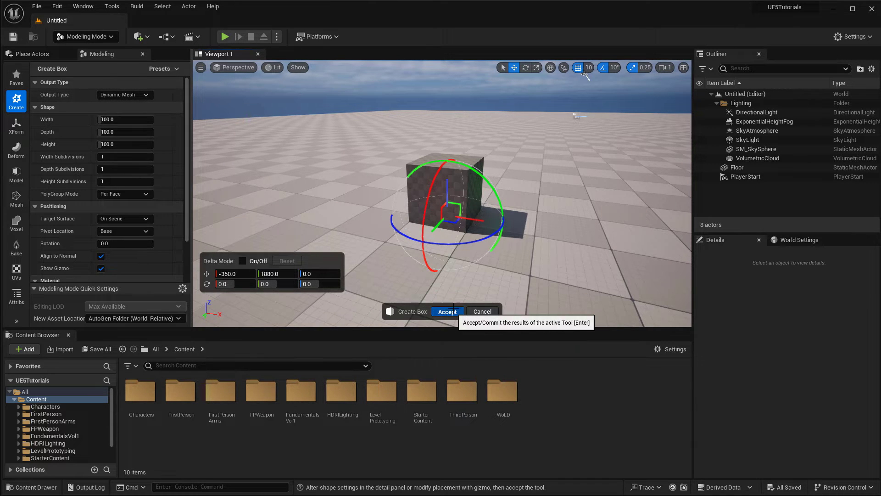
click(448, 312)
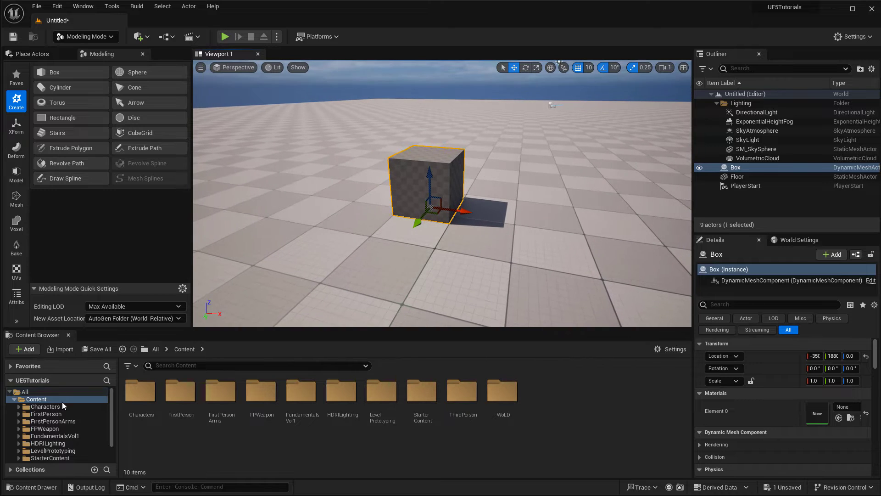
Place a second box on the floor and commit it as Static Mesh actor Box2.
click(59, 71)
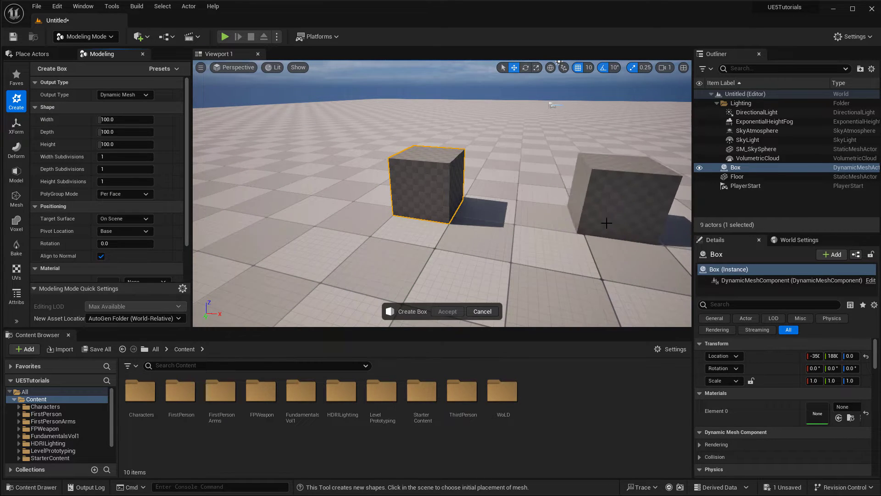
click(610, 223)
click(123, 95)
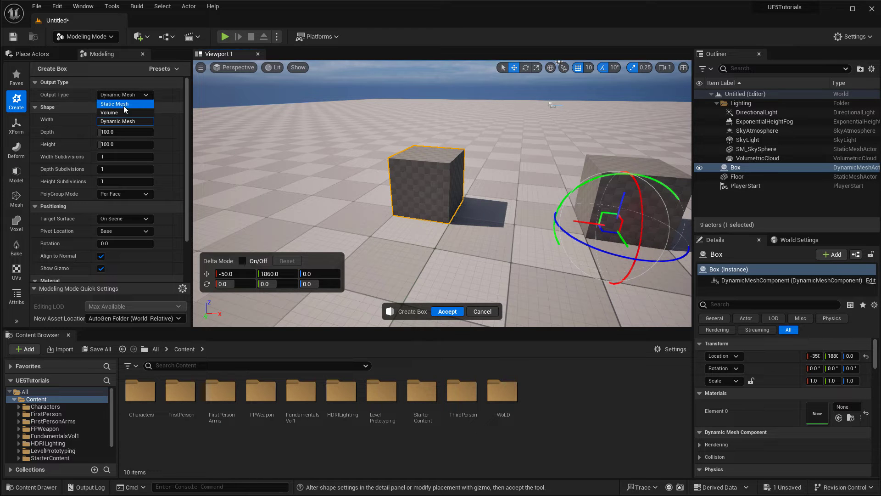
click(114, 103)
key(f)
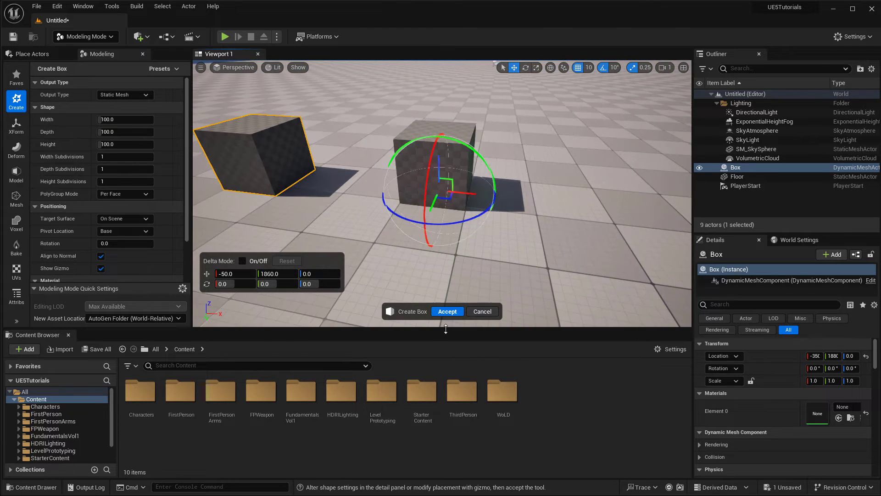
click(447, 311)
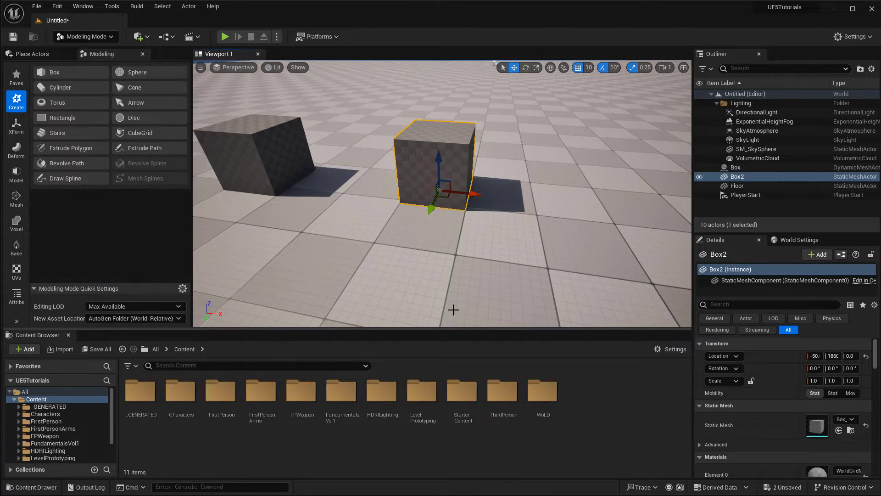
Drag two Box_D8E50156 cubes from _GENERATED/Alexander into the level.
click(51, 406)
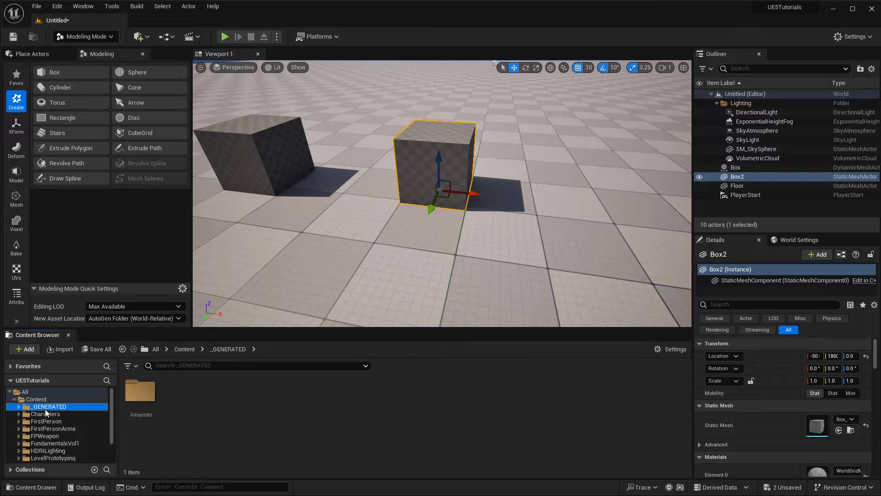
double_click(140, 393)
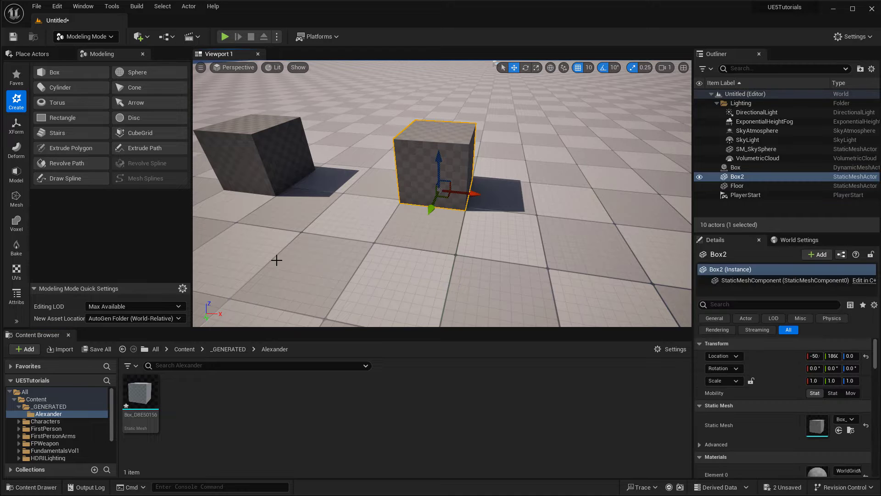
drag(140, 392, 568, 207)
key(f)
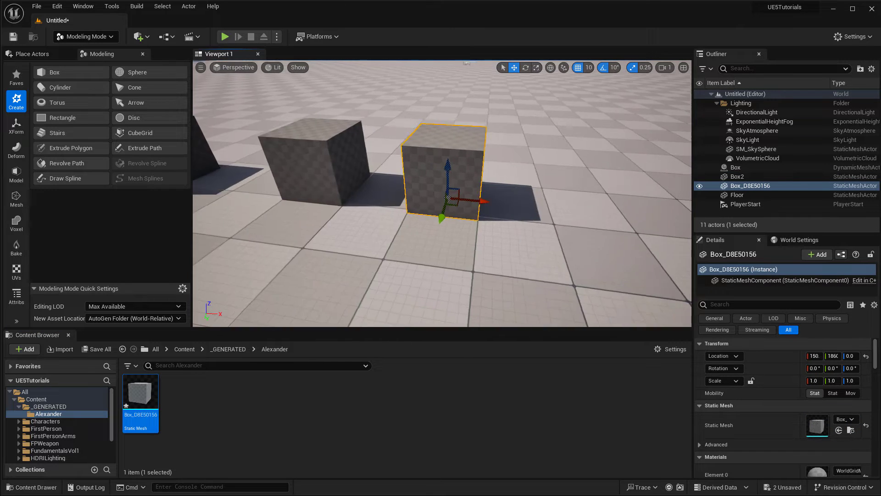
drag(139, 395, 591, 237)
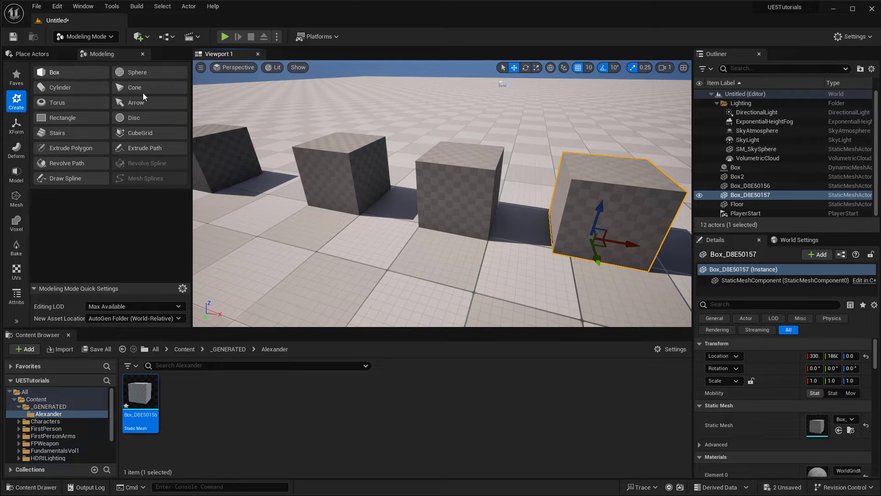
right_drag(482, 132, 482, 132)
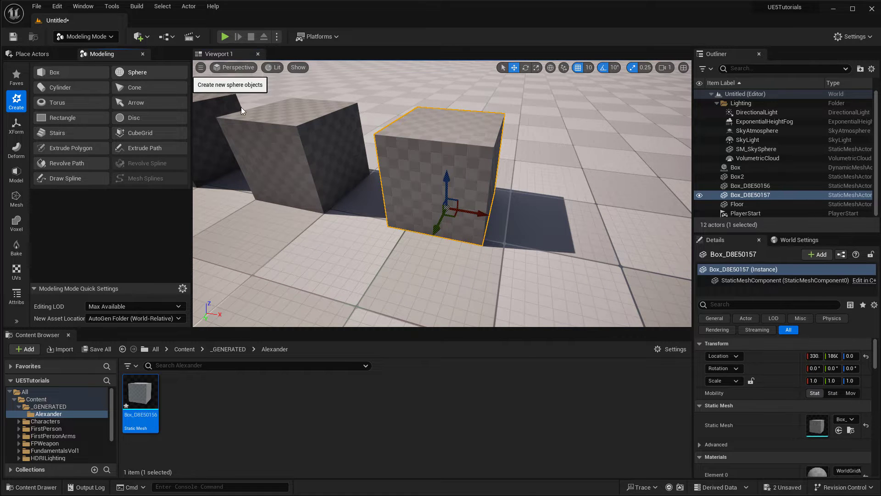
Place a radius-50 Static Mesh sphere on the floor beside the cubes and accept it.
click(611, 220)
mouse_move(556, 244)
right_down()
mouse_move(542, 239)
mouse_move(556, 244)
right_up()
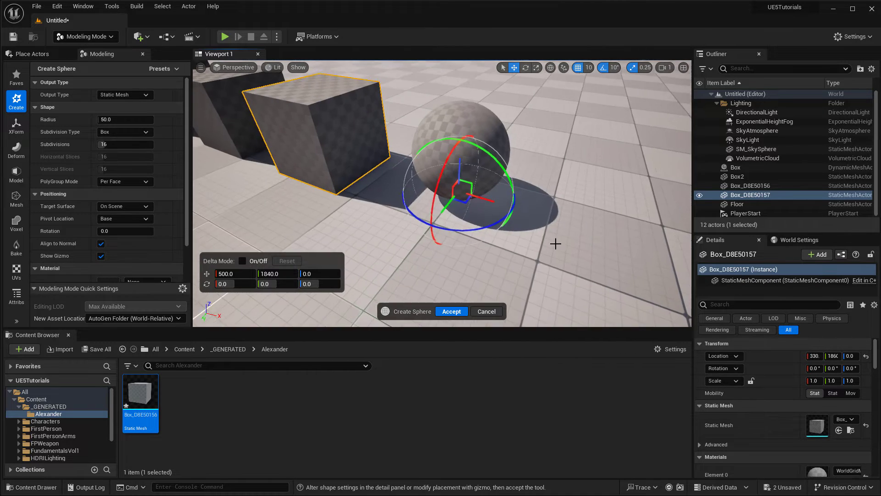
click(451, 311)
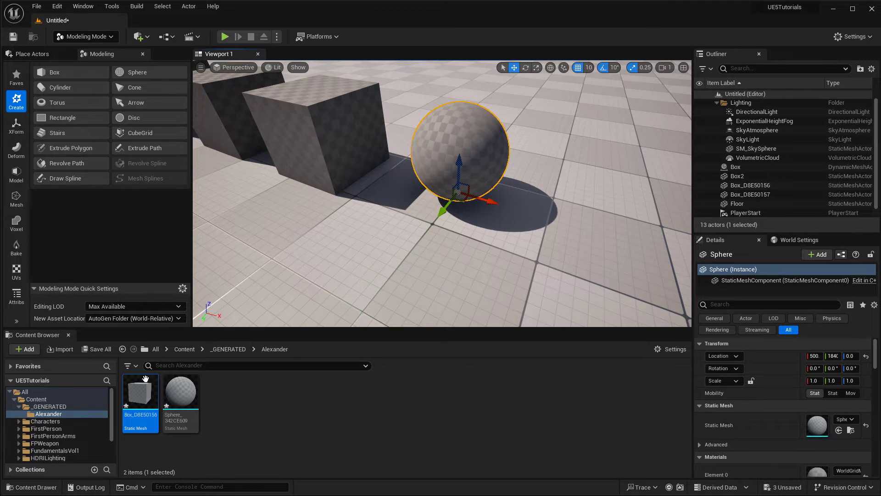
Switch from the Box tool to Cylinder and place a cylinder on the floor.
click(62, 73)
click(131, 96)
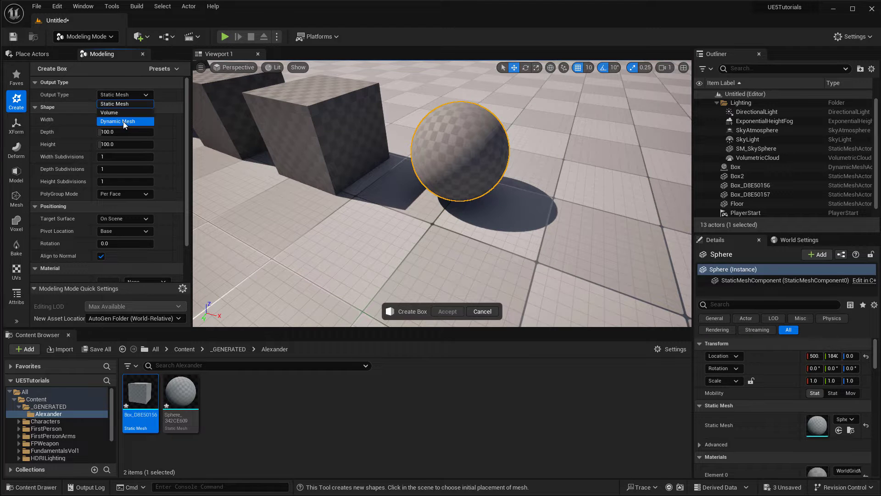
click(78, 83)
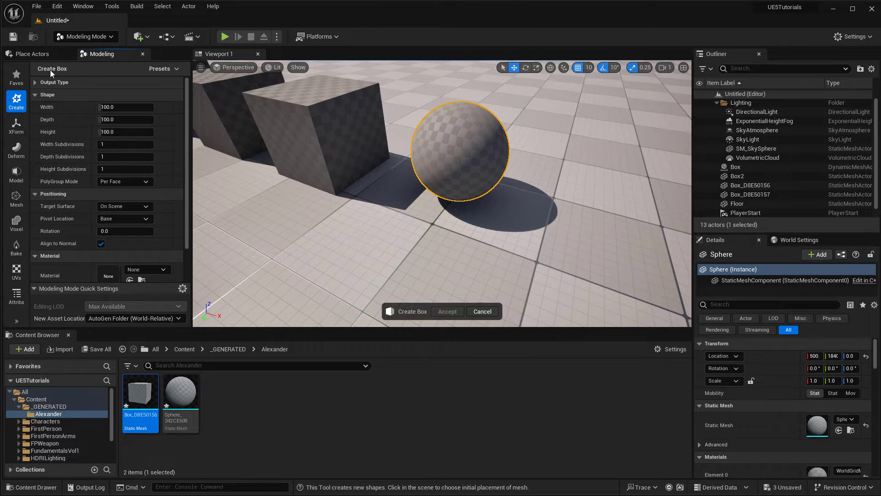
click(16, 101)
click(53, 88)
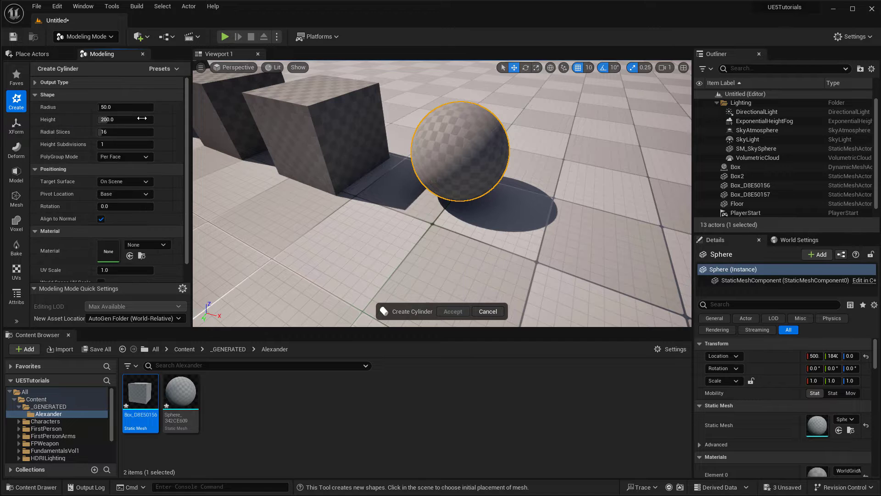
scroll(443, 152, down, 5)
click(445, 197)
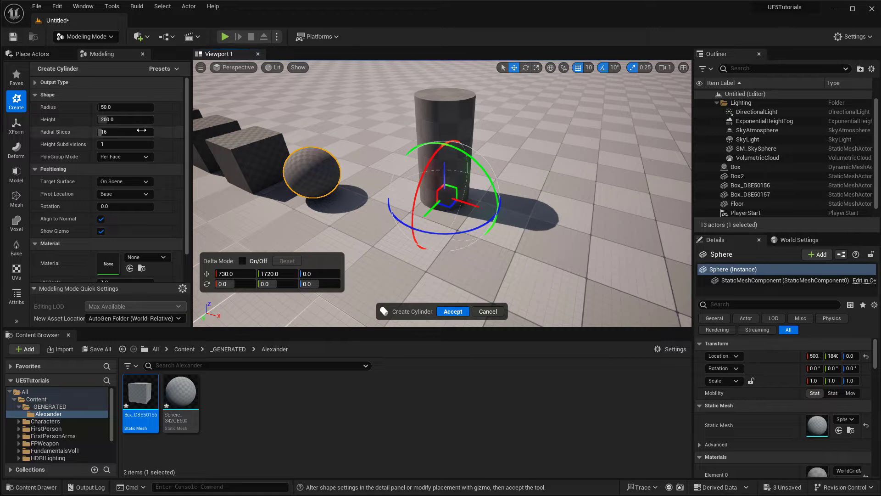
Accept the 200-high cylinder as a Dynamic Mesh and move it along X to 820.
click(86, 81)
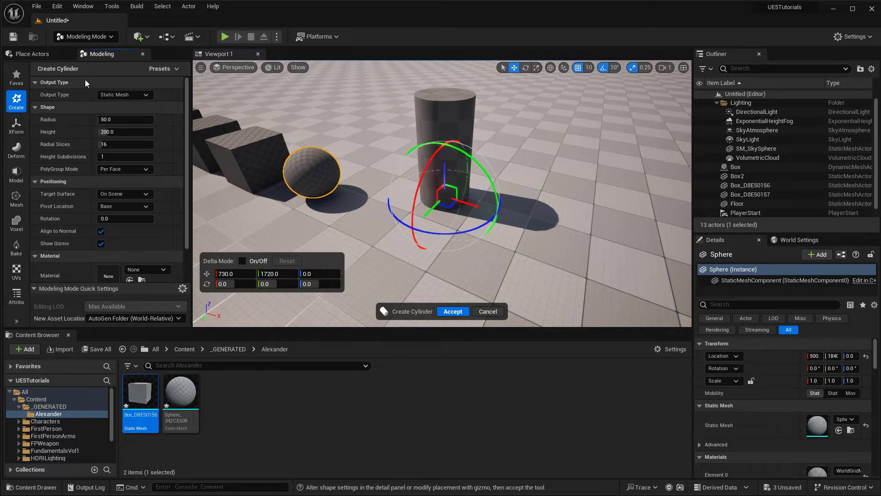
click(142, 94)
click(130, 120)
scroll(539, 189, up, 1)
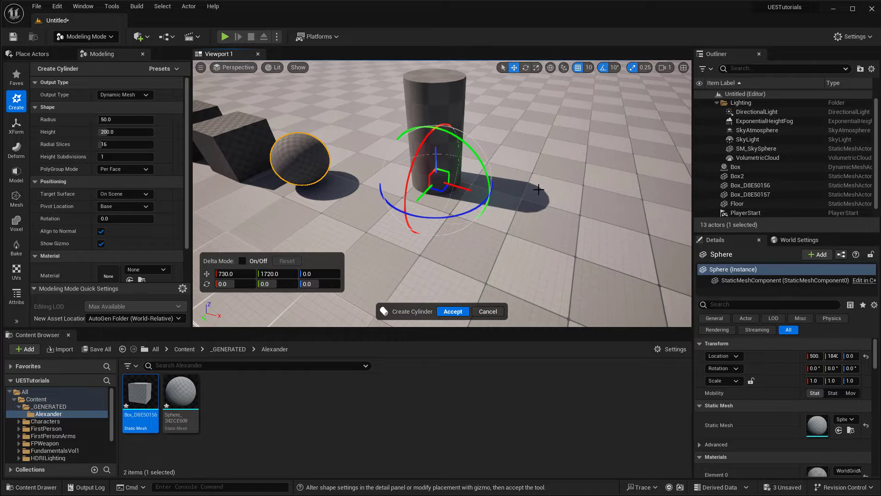
scroll(540, 191, up, 1)
click(453, 311)
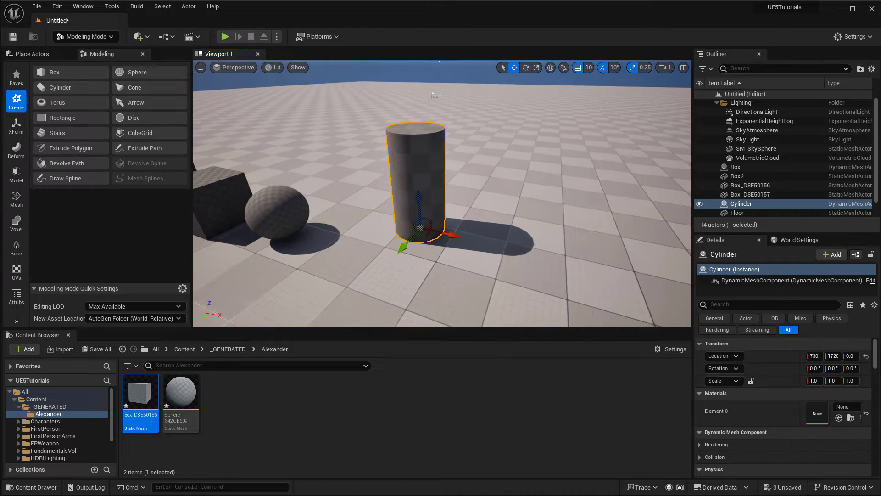
scroll(539, 232, up, 1)
drag(489, 225, 551, 235)
right_drag(551, 235, 554, 210)
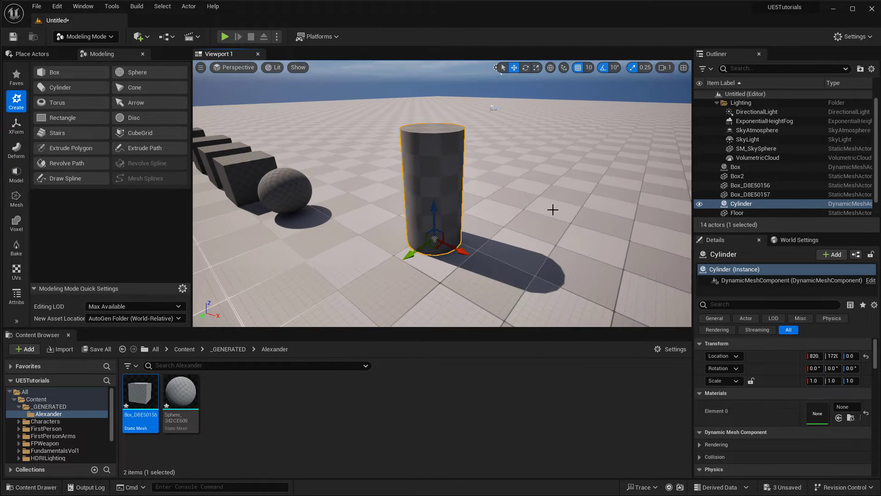
Browse the Model and Deform tool groups, ending on the Mesh editing tools.
click(16, 174)
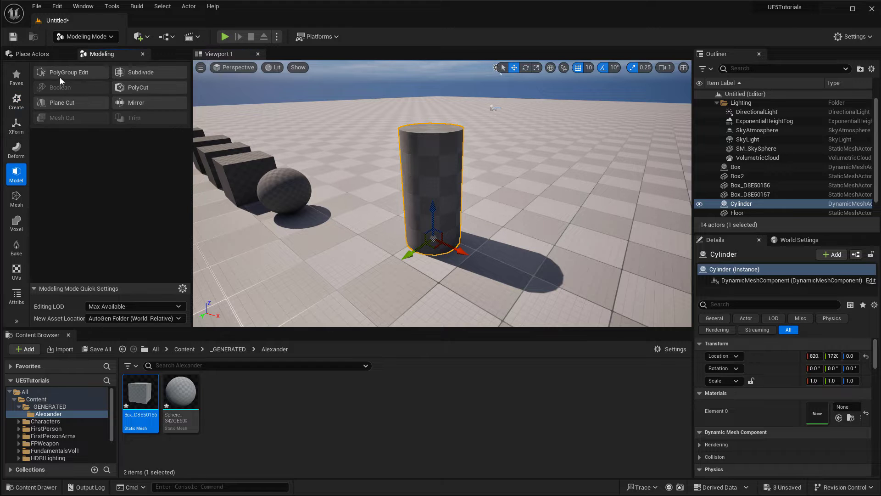
click(16, 149)
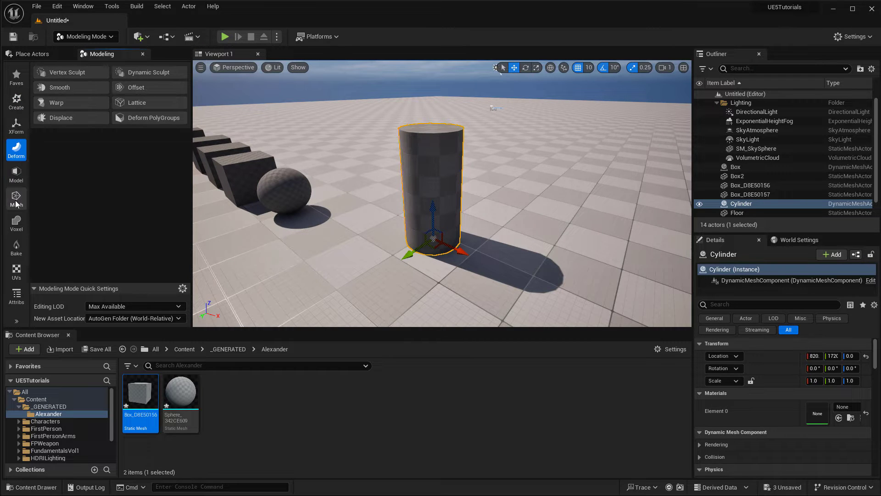
click(16, 198)
right_drag(488, 201, 487, 174)
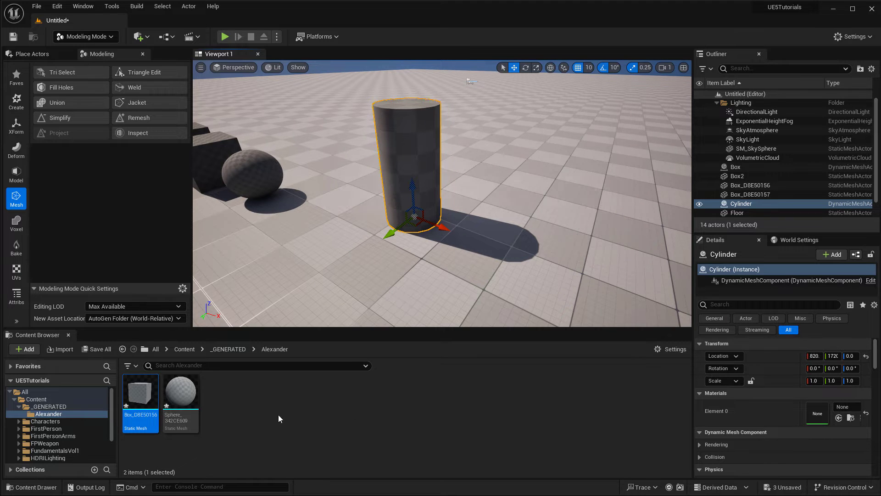
right_drag(357, 263, 221, 99)
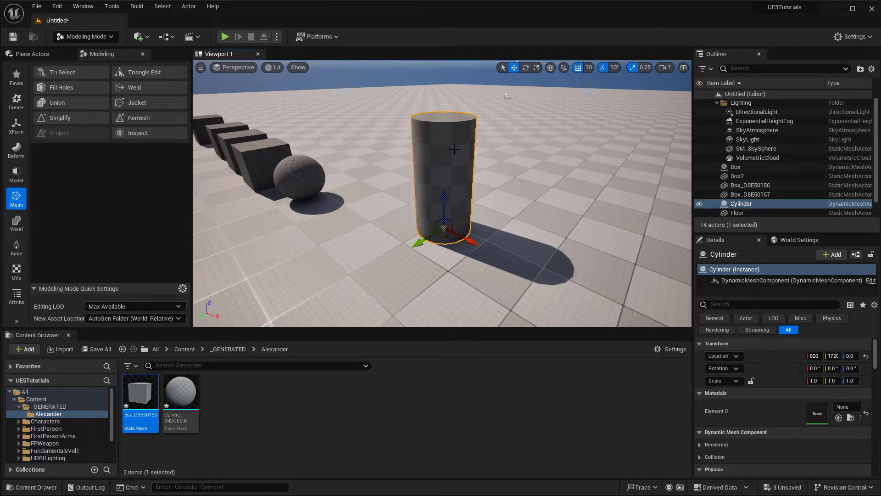
click(38, 6)
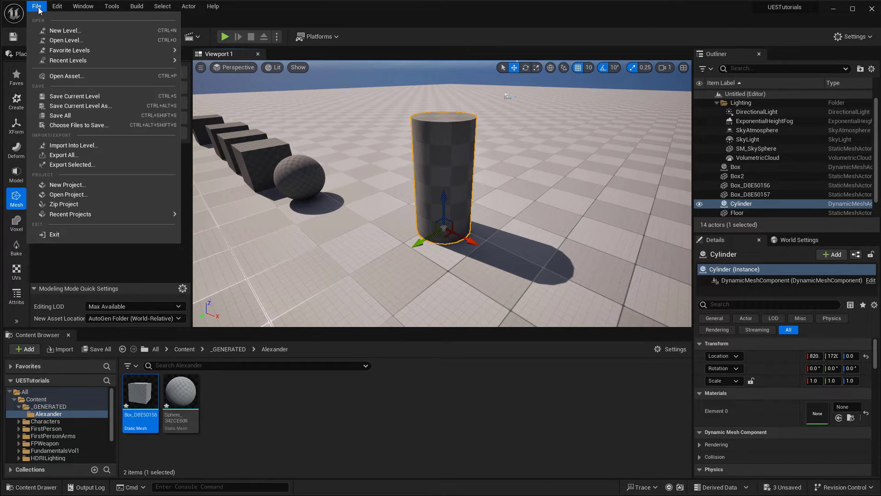
right_drag(400, 105, 407, 96)
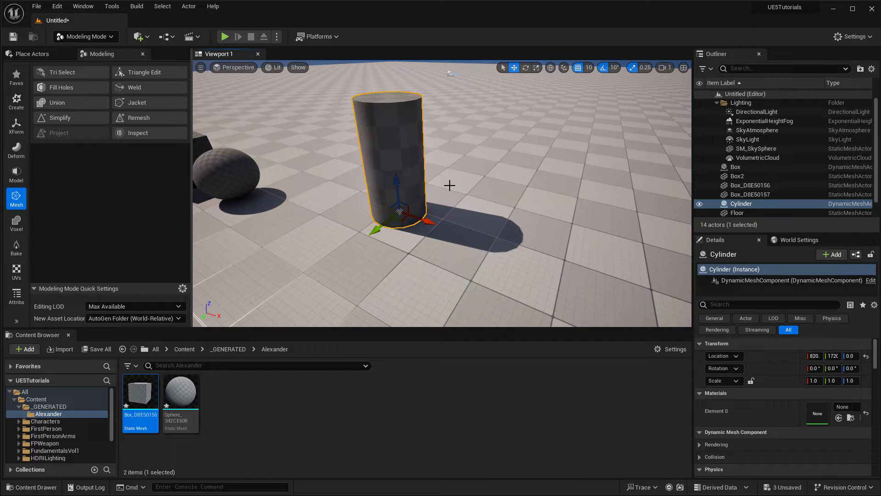
Frame the cylinder, then select two of the earlier boxes for removal.
key(f)
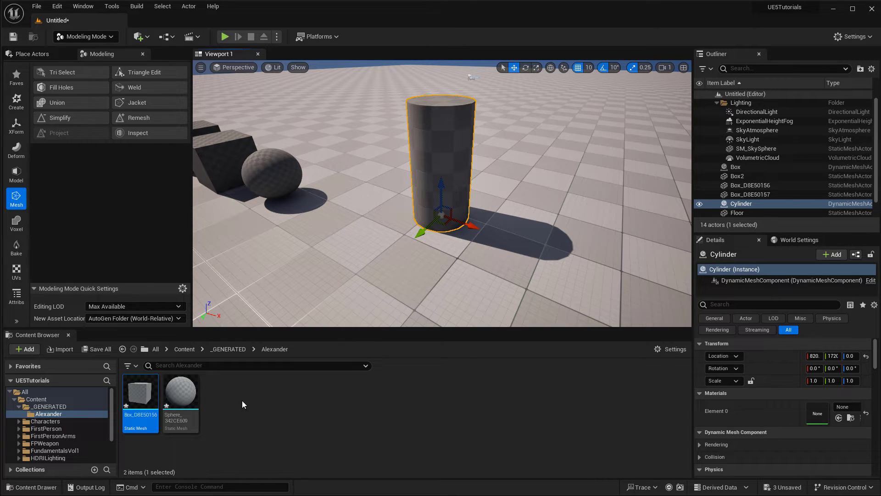
right_drag(309, 259, 360, 226)
click(360, 226)
ctrl+click(485, 224)
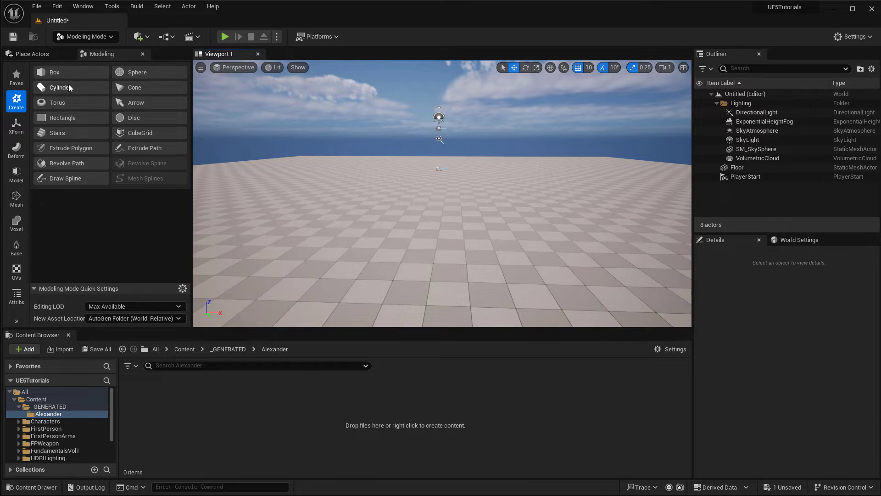
Place a 100×100×100 dynamic mesh box on the floor at X 50, Y 1750.
click(70, 71)
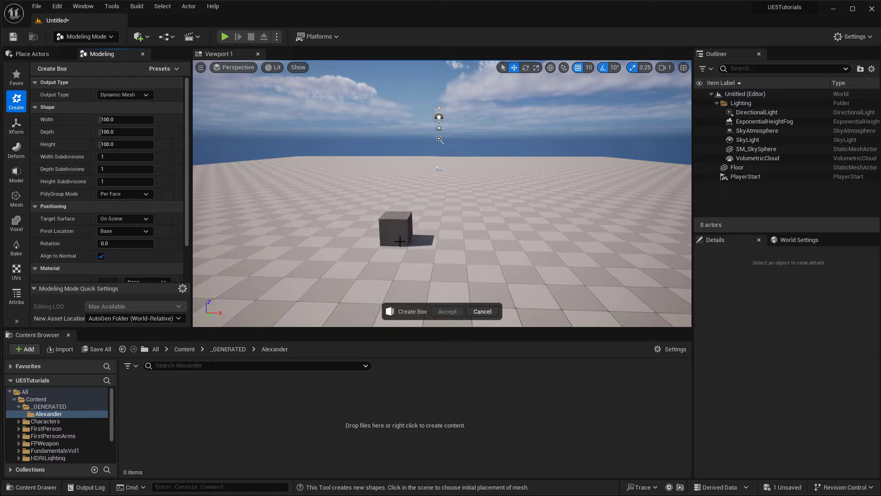
click(423, 243)
right_drag(531, 252, 513, 233)
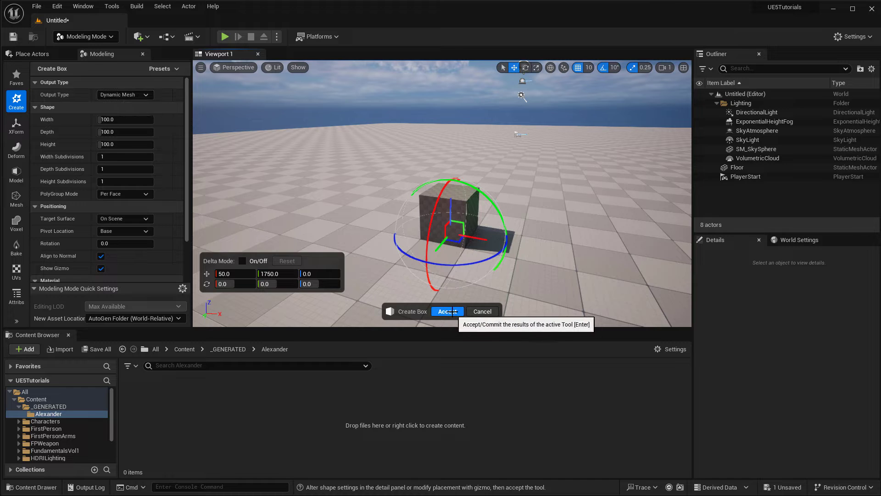
click(446, 312)
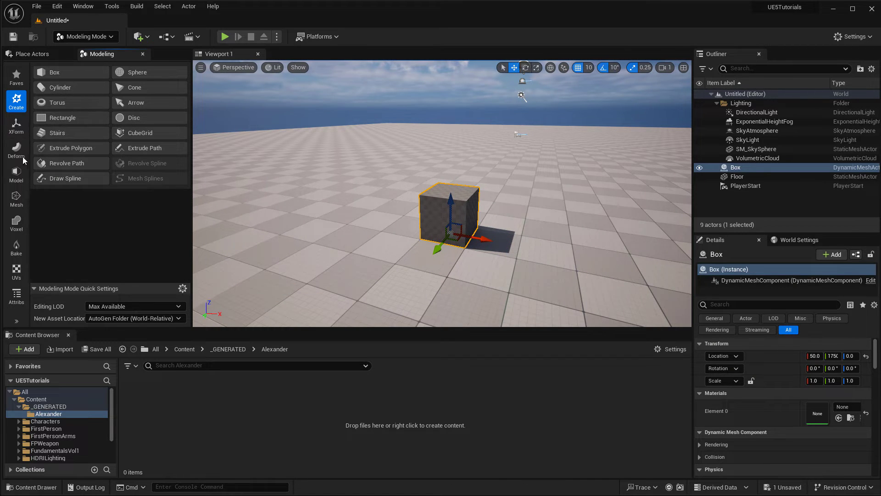
In PolyGroup Edit, lengthen the box via its right face and raise its top face.
click(20, 179)
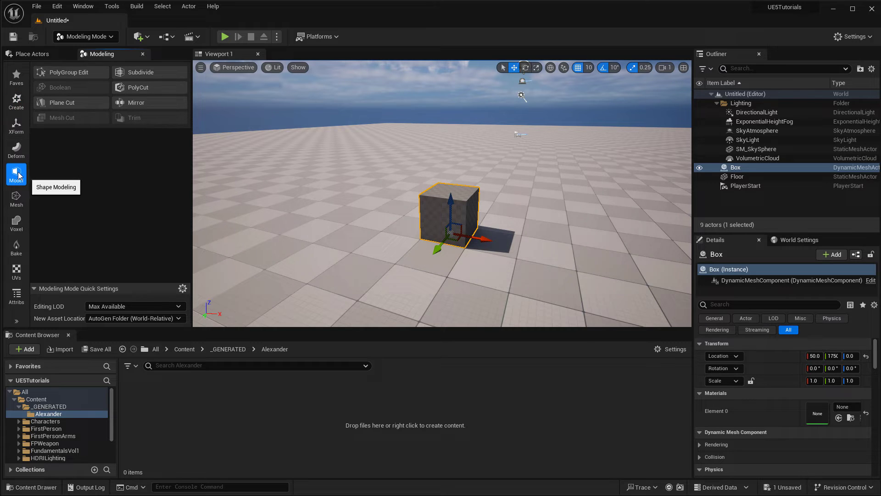
click(79, 72)
click(471, 215)
scroll(472, 215, up, 4)
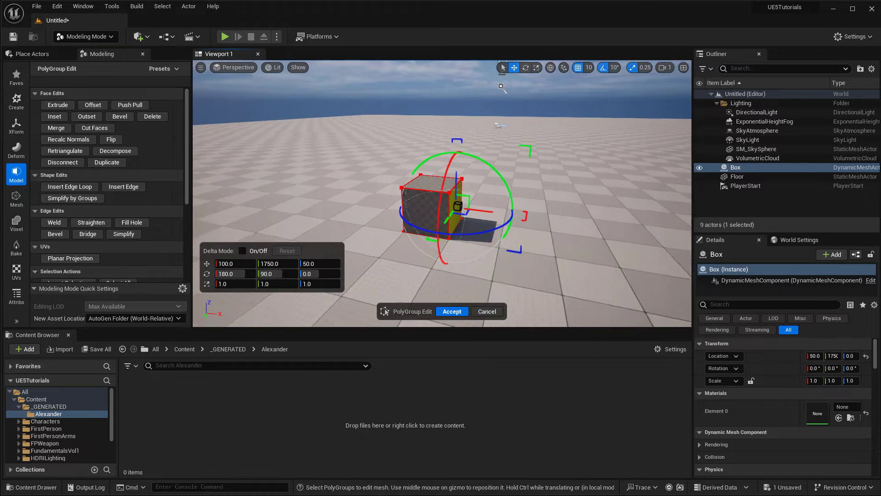
drag(416, 215, 532, 245)
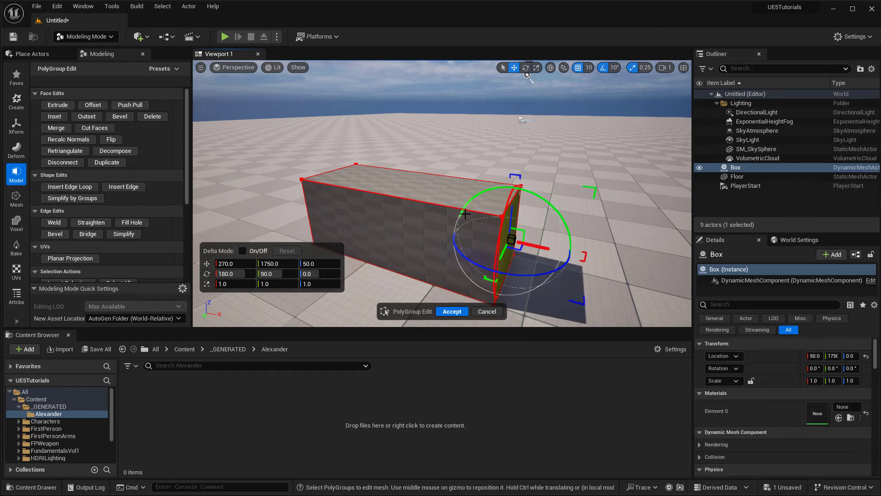
click(428, 190)
right_drag(429, 191, 349, 184)
Extrude the top face, then extrude an upper side face outward into an overhang and accept.
drag(336, 170, 336, 133)
scroll(367, 184, up, 3)
scroll(397, 174, down, 4)
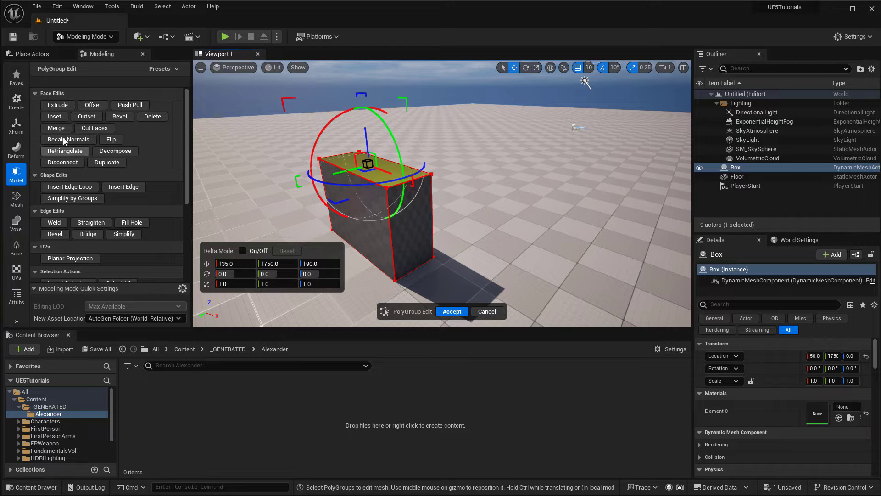
click(58, 105)
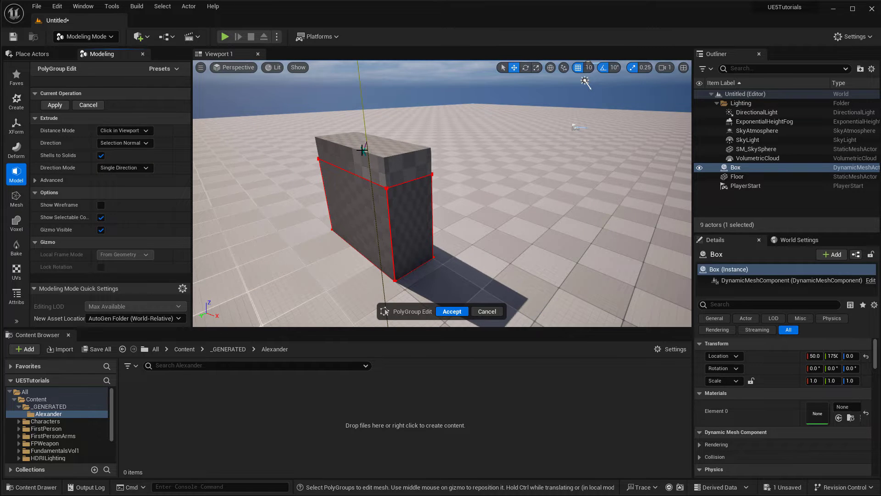
click(357, 169)
click(357, 168)
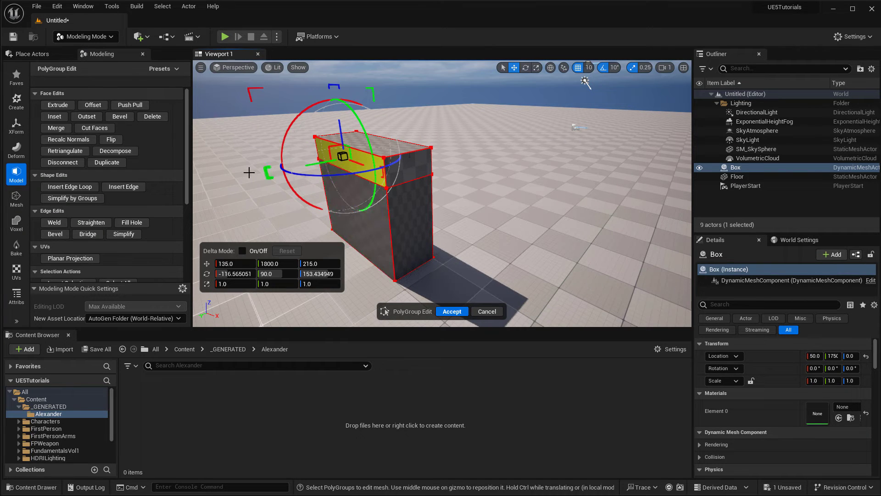
click(58, 105)
click(508, 93)
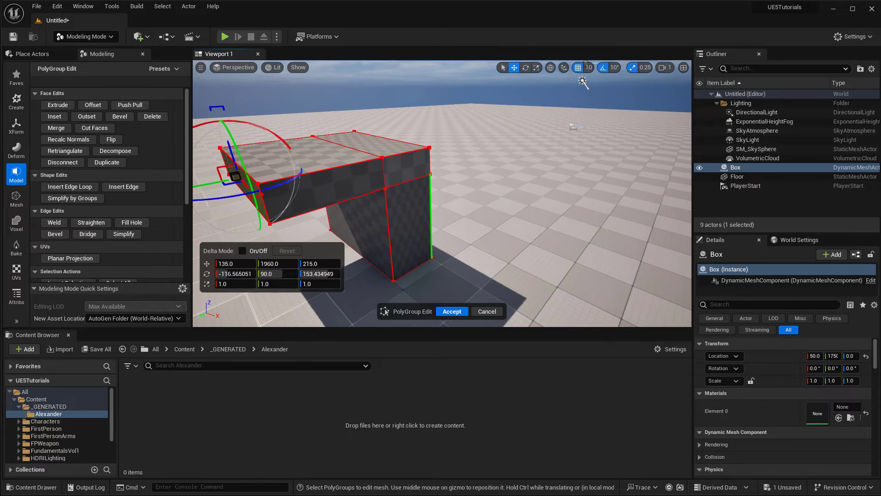
alt+drag(321, 184, 397, 184)
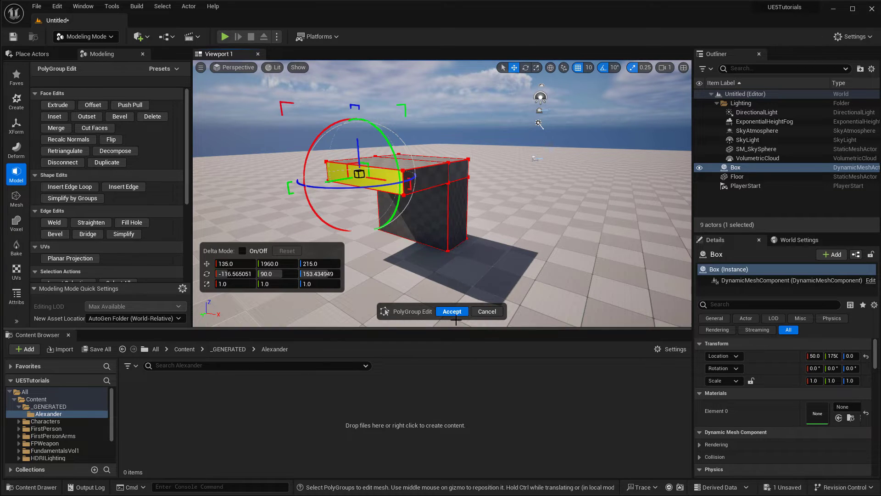
click(452, 311)
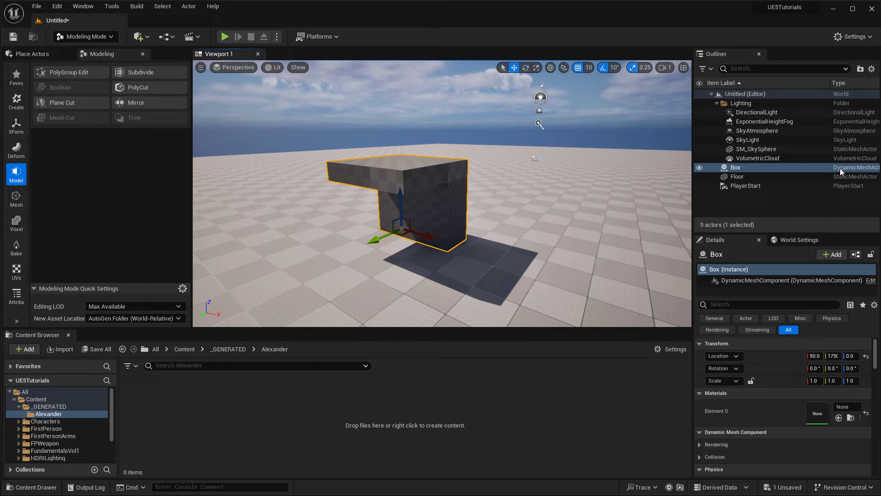
Lower the L-shaped box to Z -30 and show the XForm transform and conversion tools.
drag(400, 195, 399, 203)
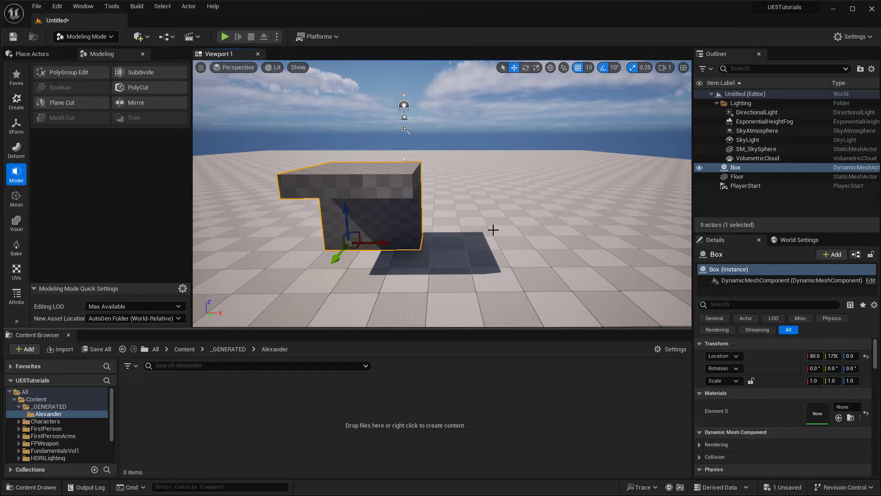
right_drag(493, 230, 464, 226)
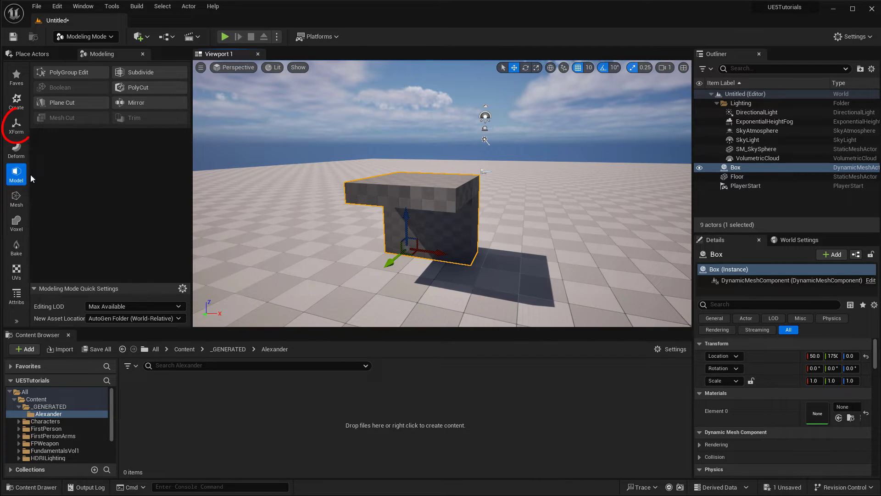
click(10, 124)
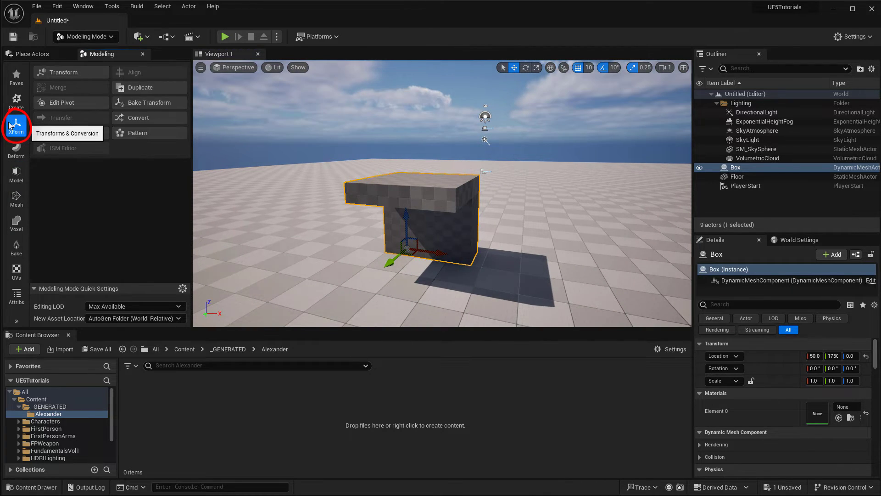
Convert the L-shaped Box with Output Type Static Mesh, generating Box_94424AFD.
click(148, 117)
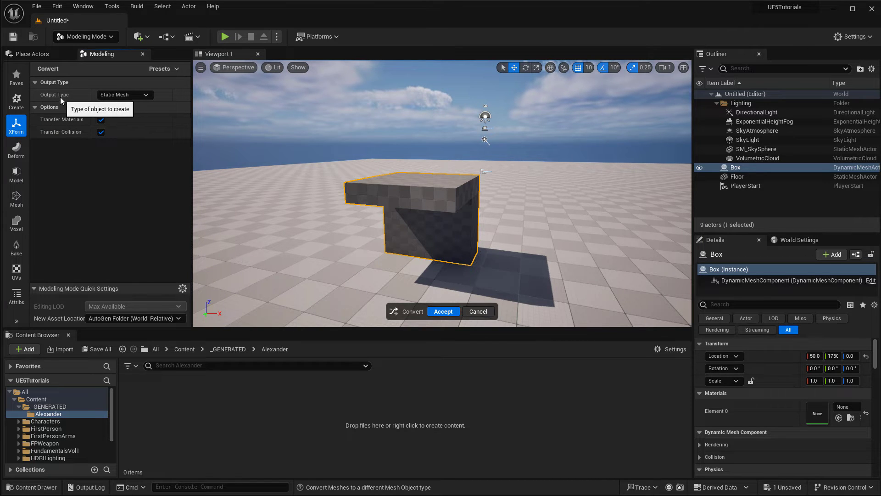
click(117, 95)
click(128, 101)
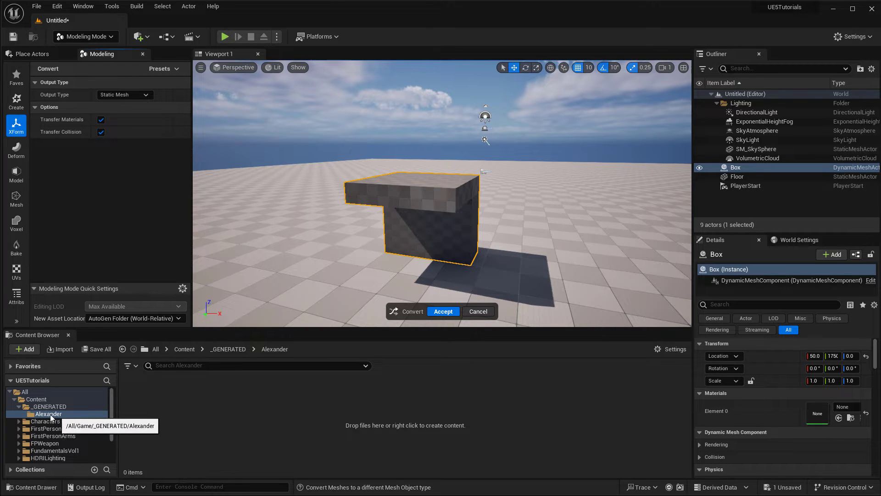
click(447, 312)
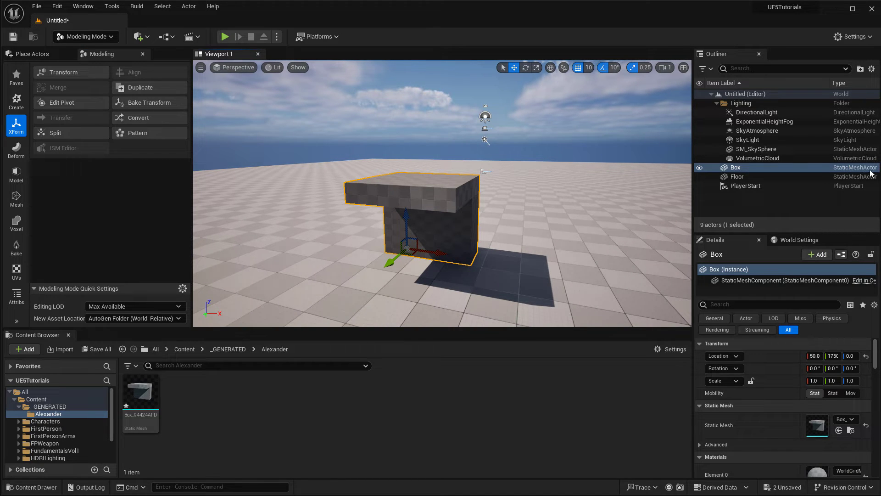
Convert the Box_94424AFD box back with Output Type set to Dynamic Mesh.
click(141, 395)
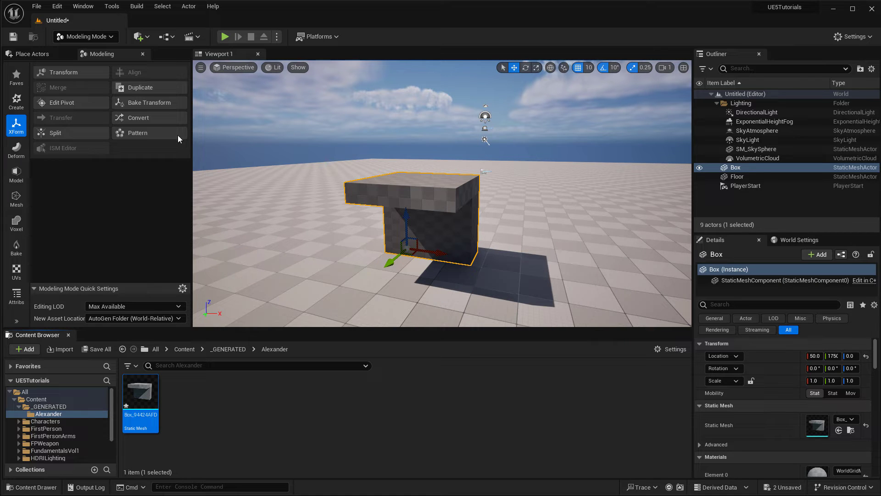
click(144, 116)
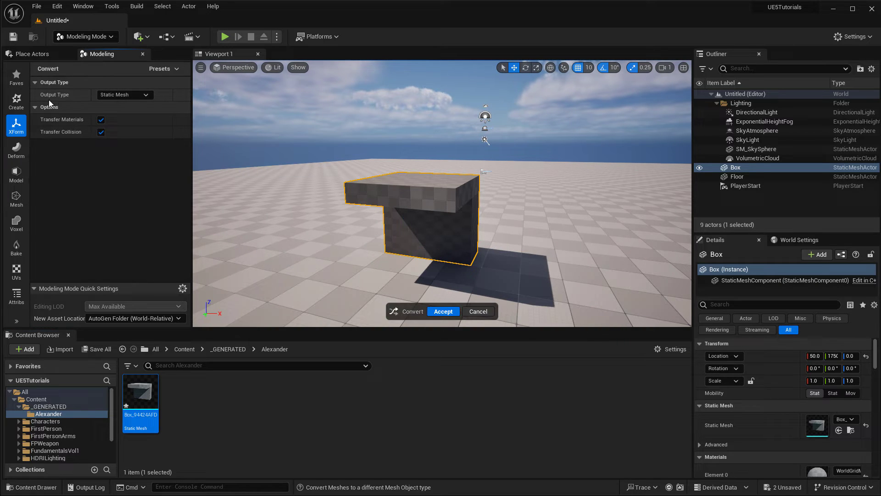
click(122, 95)
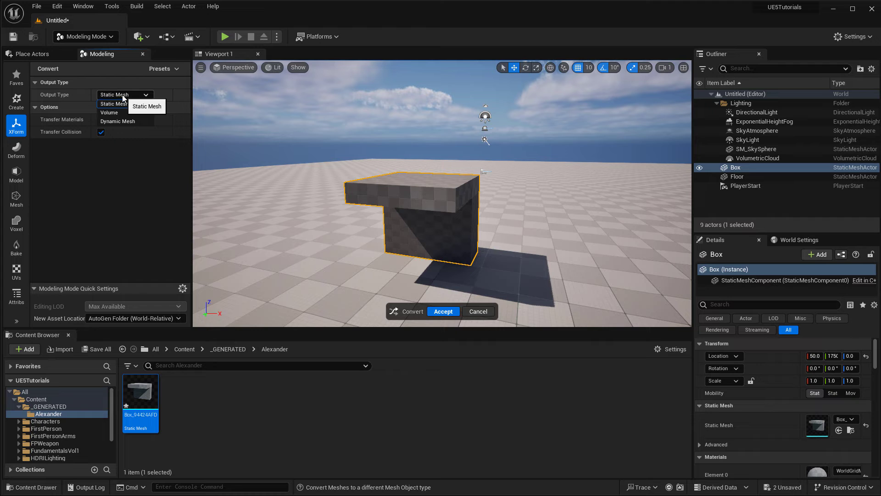
click(128, 121)
click(444, 311)
Move the Box further along X, undo a stray placed copy, and show the Create tools.
drag(436, 250, 478, 248)
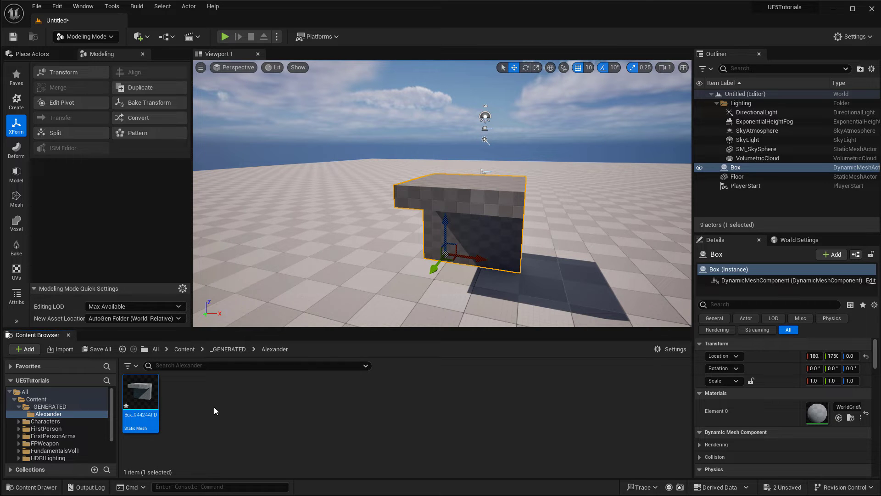
drag(140, 393, 329, 213)
click(487, 234)
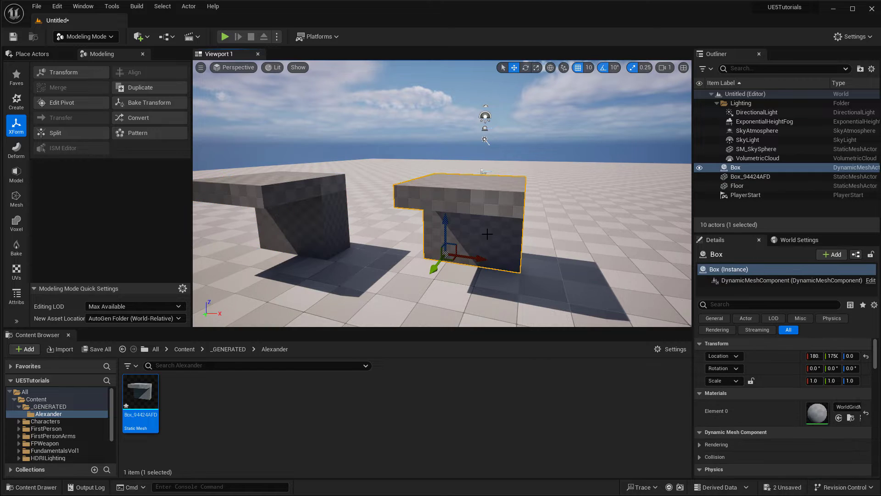
key(ctrl+z)
key(ctrl+z)
right_drag(440, 206, 477, 202)
click(16, 101)
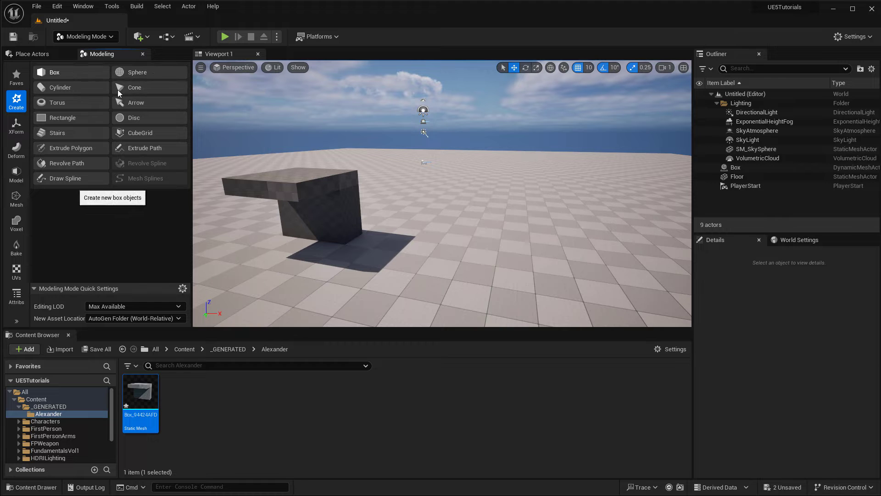
Create a new dynamic mesh box, Box2, on the floor.
click(78, 74)
click(509, 252)
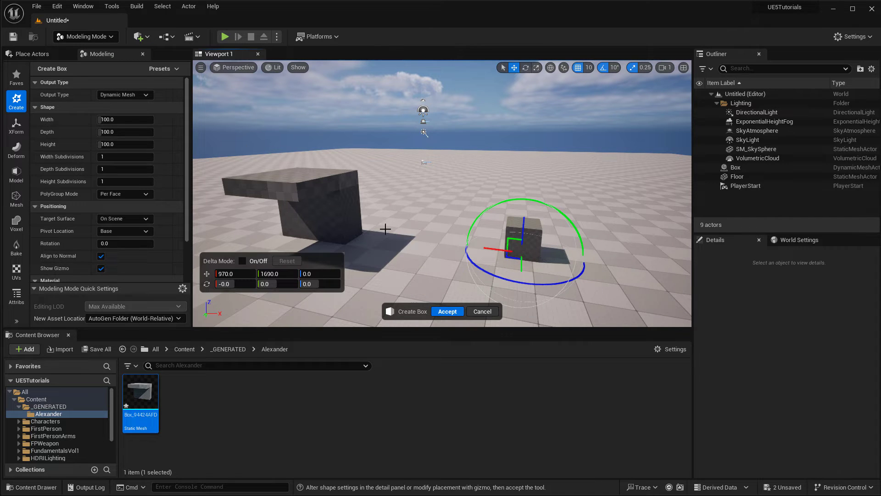
click(448, 312)
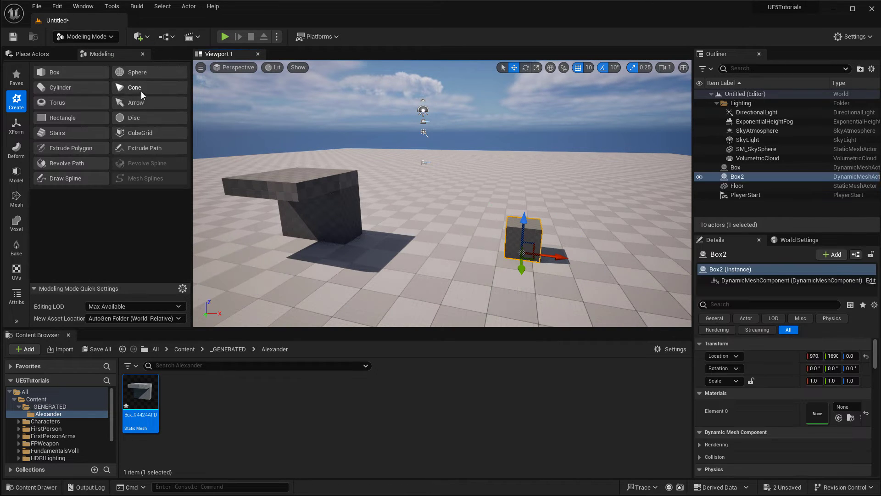
Place a dynamic mesh sphere on top of Box2 and select both.
click(137, 74)
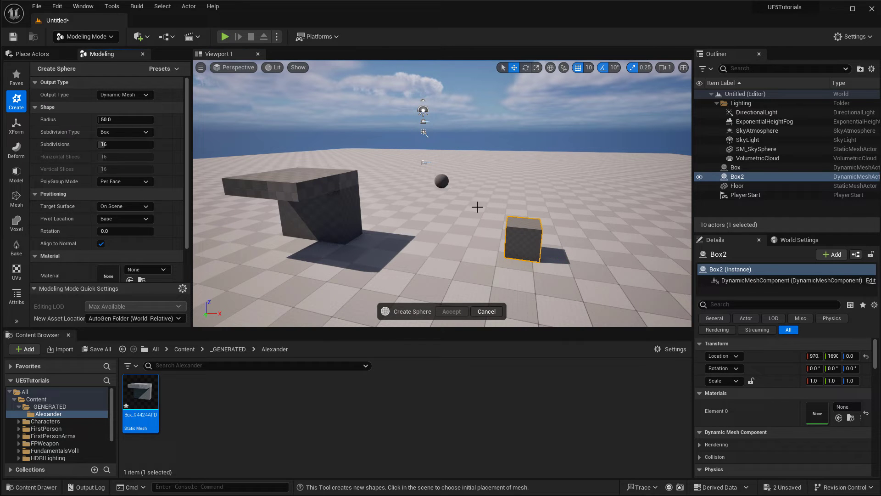
click(525, 222)
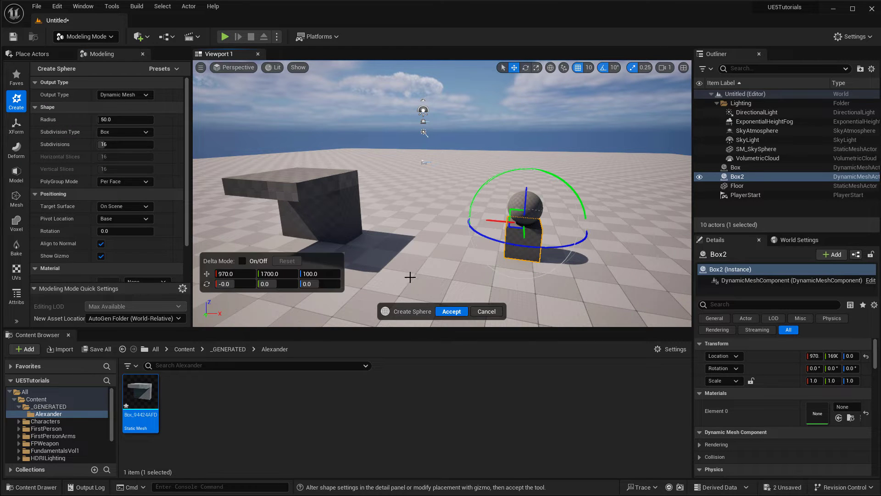
click(453, 312)
key(f)
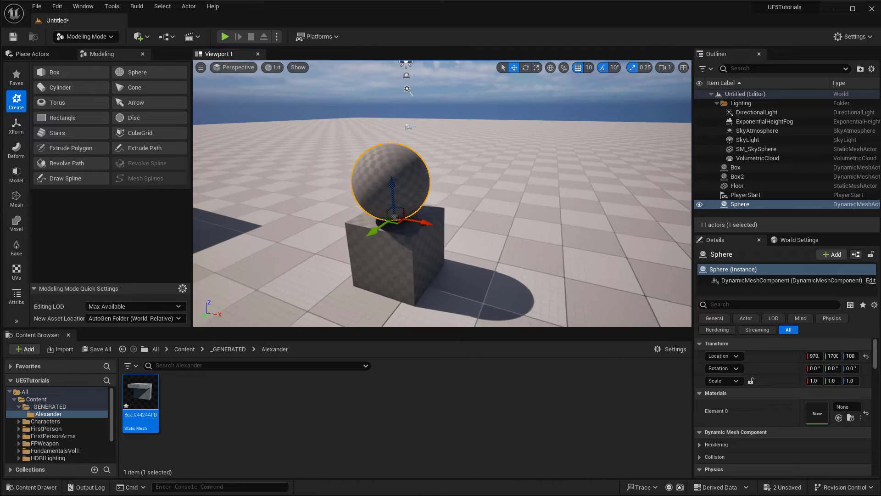
ctrl+click(400, 264)
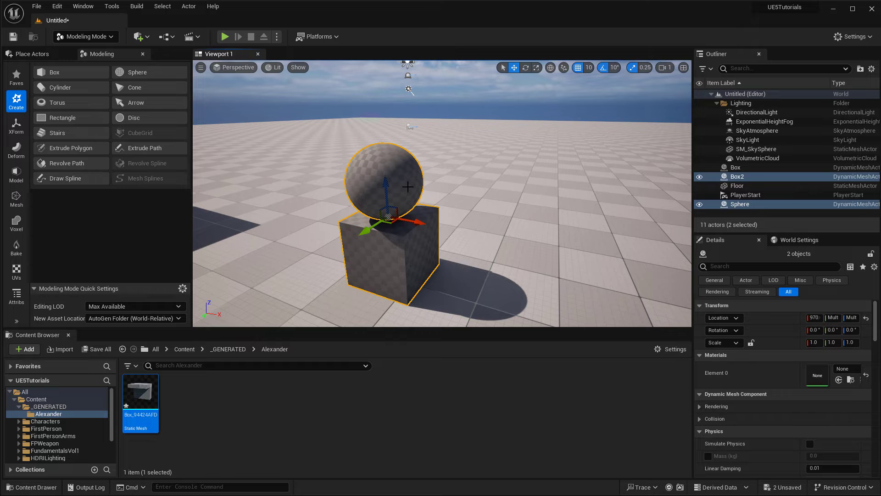
Convert Box2 and the Sphere to Static Mesh, generating assets in Alexander.
click(408, 186)
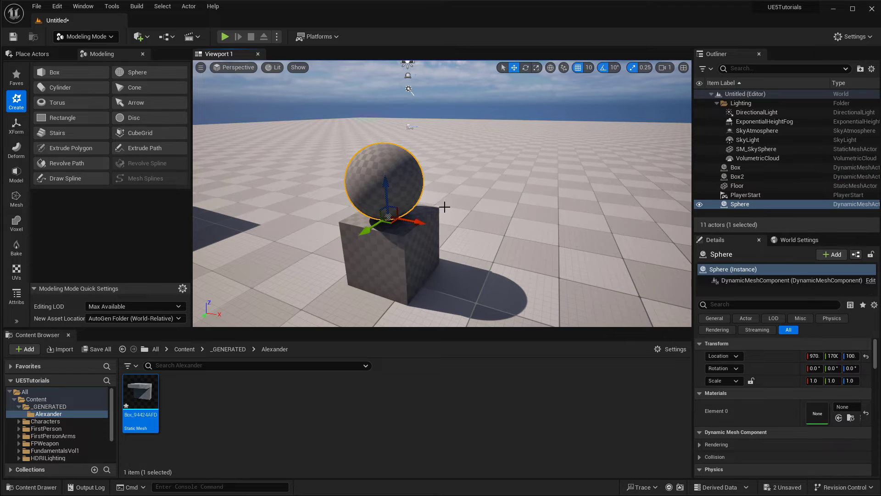
ctrl+click(392, 254)
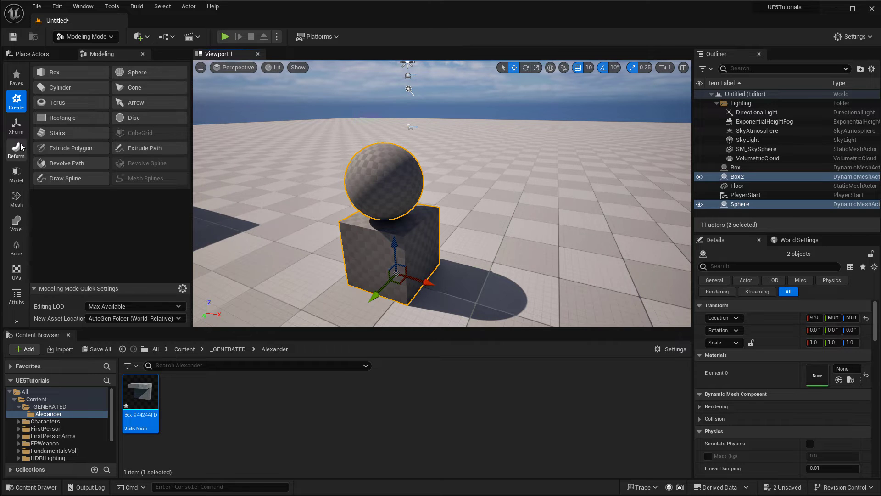
click(16, 124)
click(142, 118)
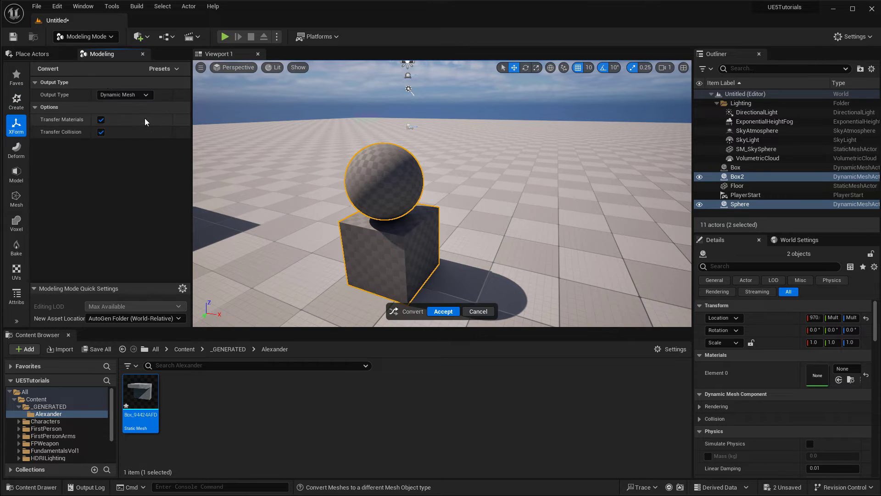
click(132, 95)
click(130, 104)
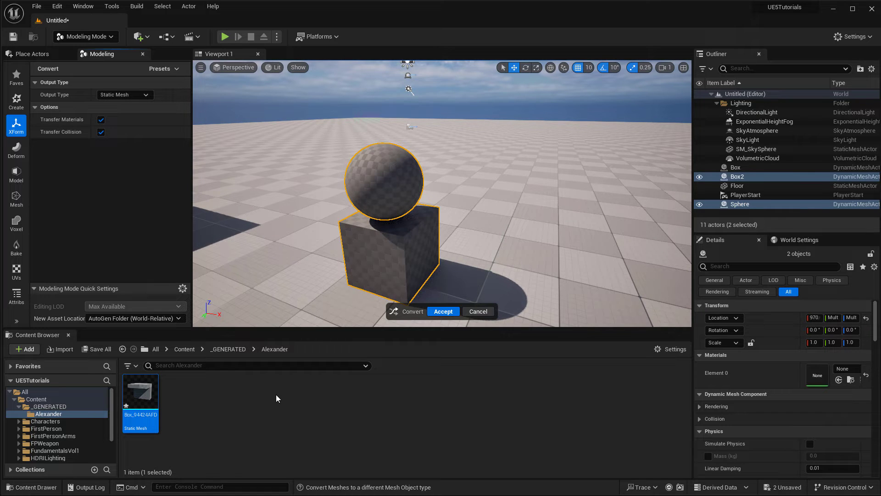
click(444, 311)
click(198, 421)
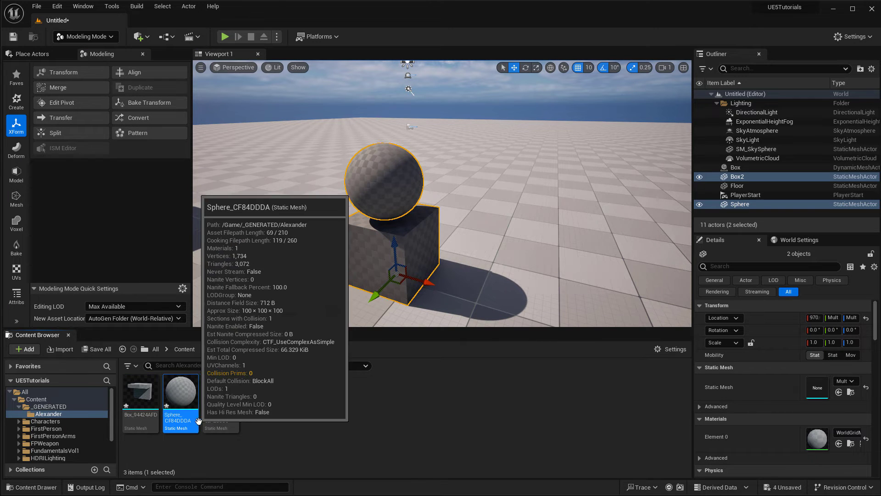
Reselect the Sphere and Box2 together using the Outliner and viewport.
click(221, 404)
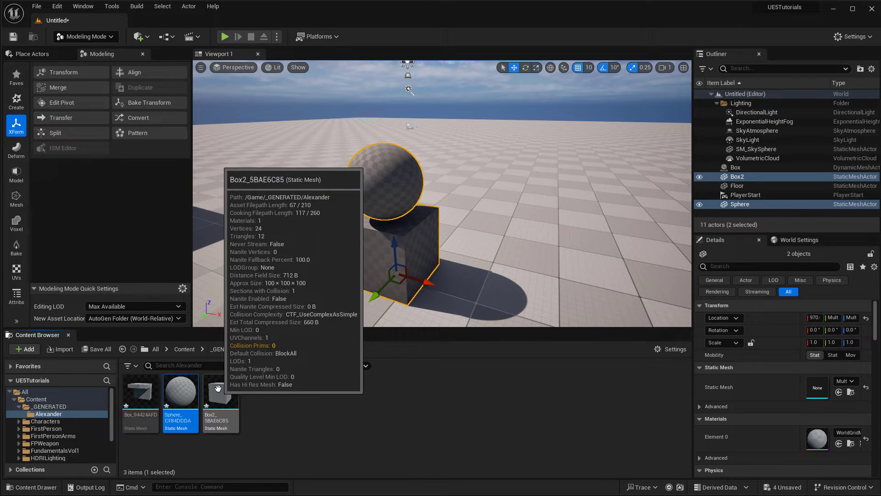
click(378, 201)
click(391, 239)
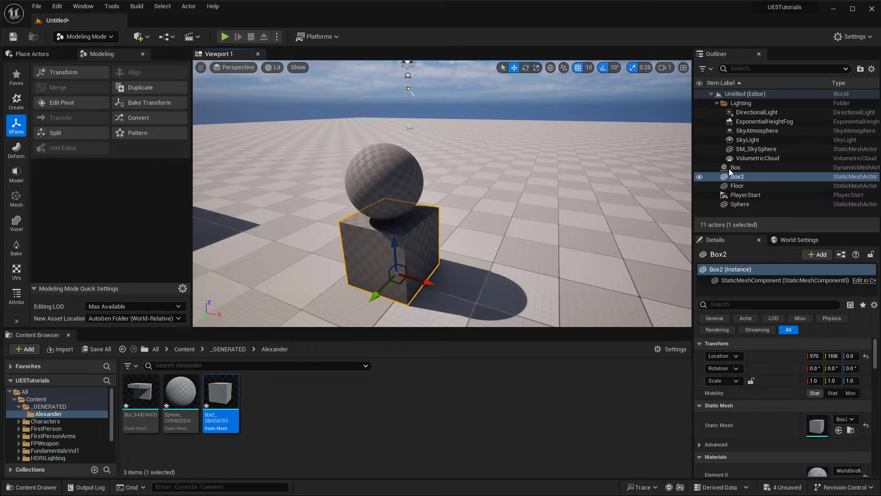
click(847, 186)
click(778, 175)
click(743, 167)
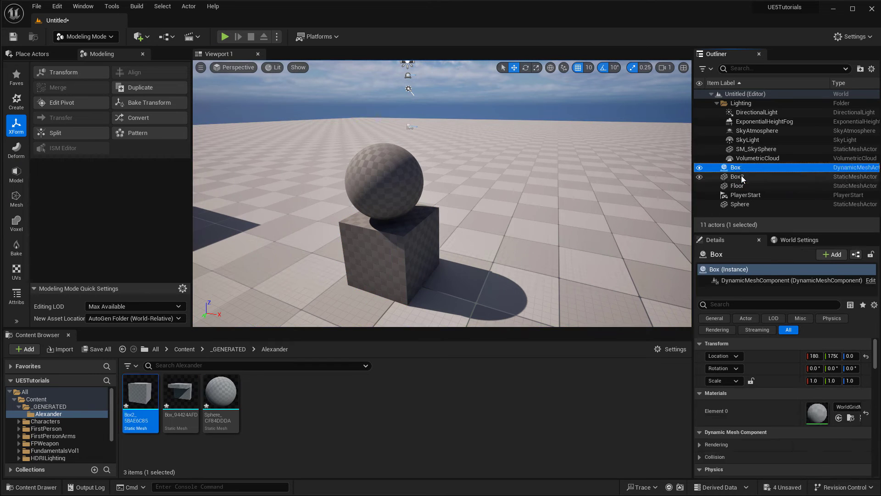
click(742, 176)
click(753, 205)
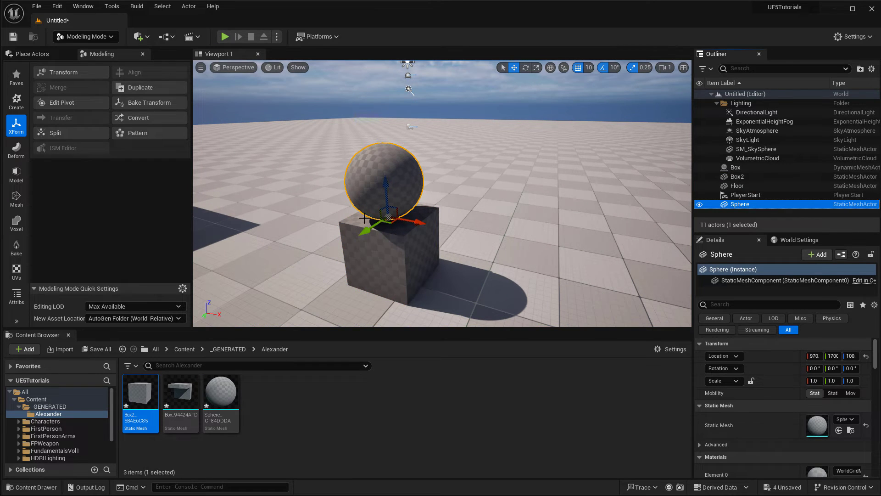
ctrl+click(394, 257)
Start converting Box2 and the Sphere back with Output Type Dynamic Mesh.
mouse_move(413, 154)
right_down()
mouse_move(372, 150)
mouse_move(413, 154)
right_up()
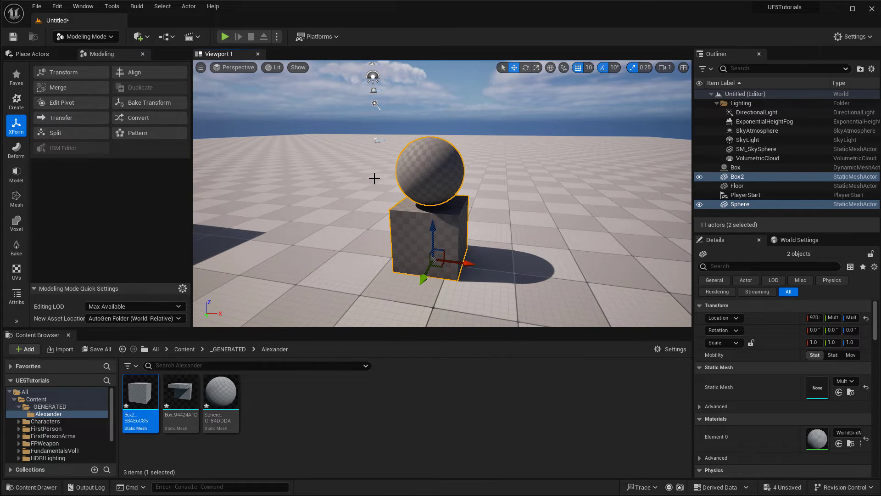
click(136, 117)
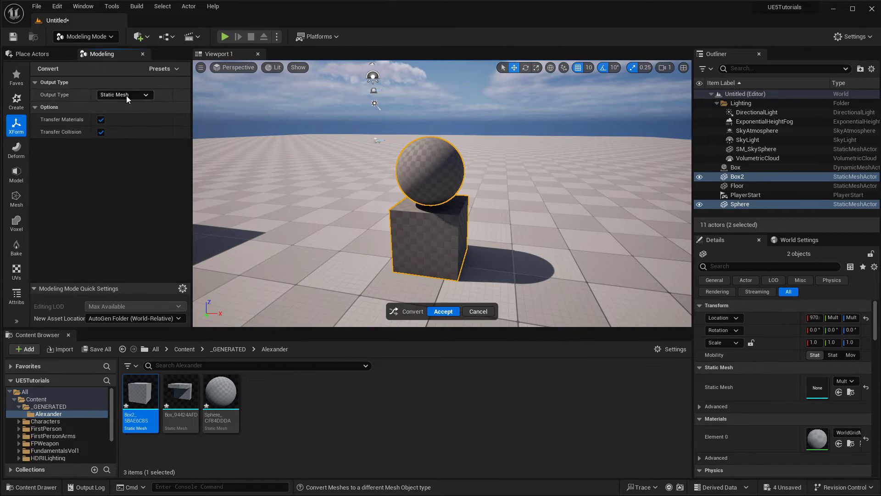
click(126, 95)
click(132, 121)
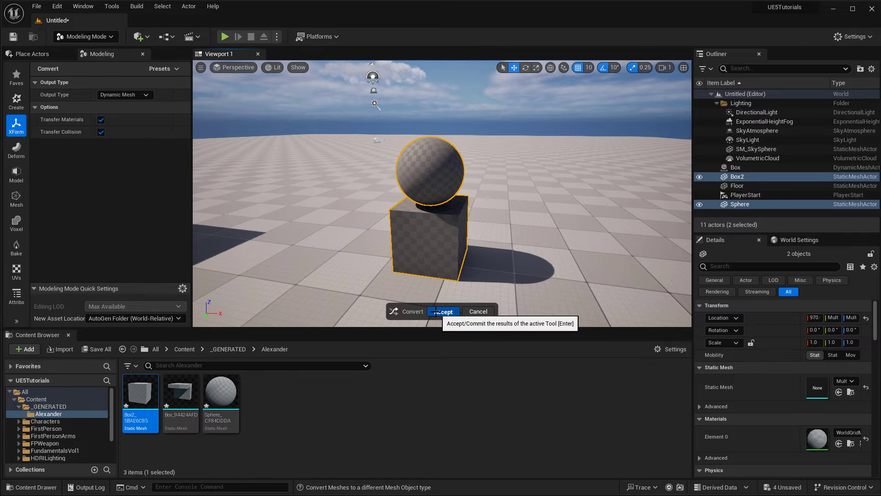